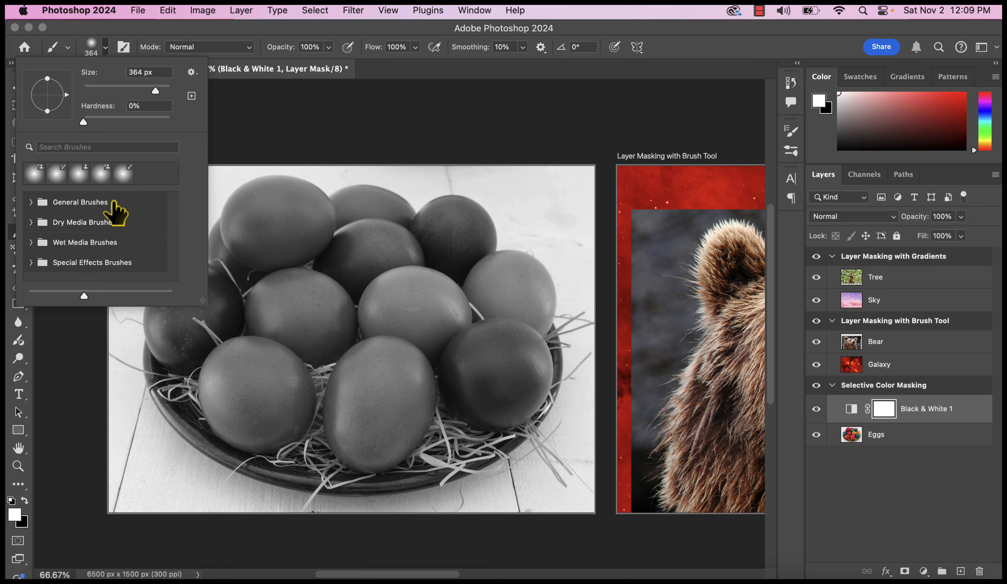
Step: Choose the Soft Round brush from General Brushes and make black the foreground colour
click(32, 202)
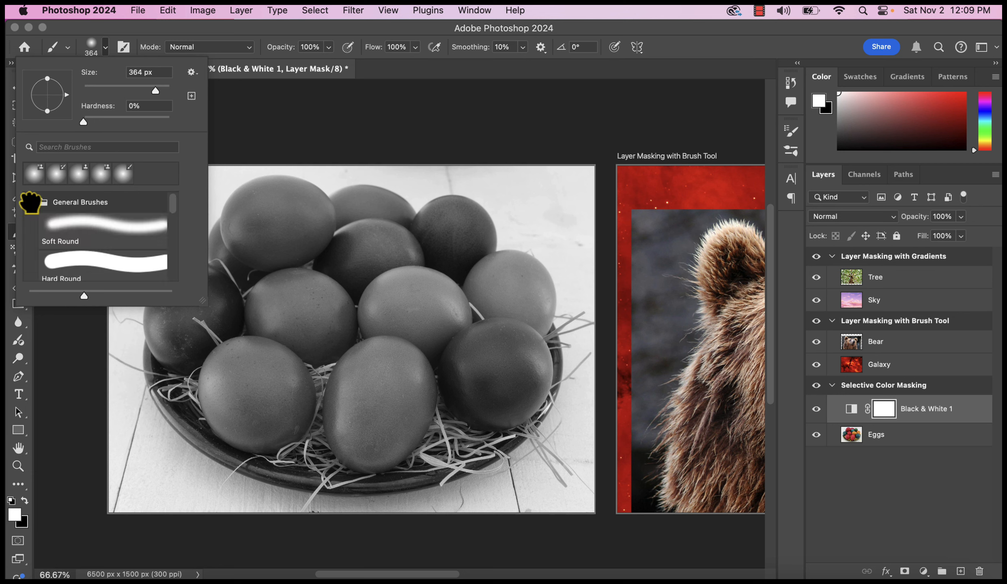
click(121, 234)
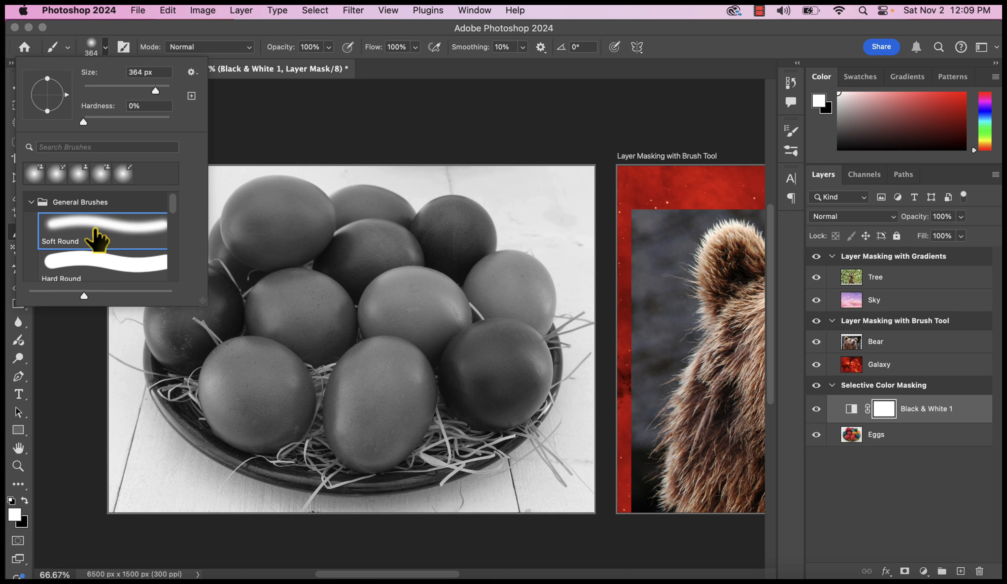
click(709, 43)
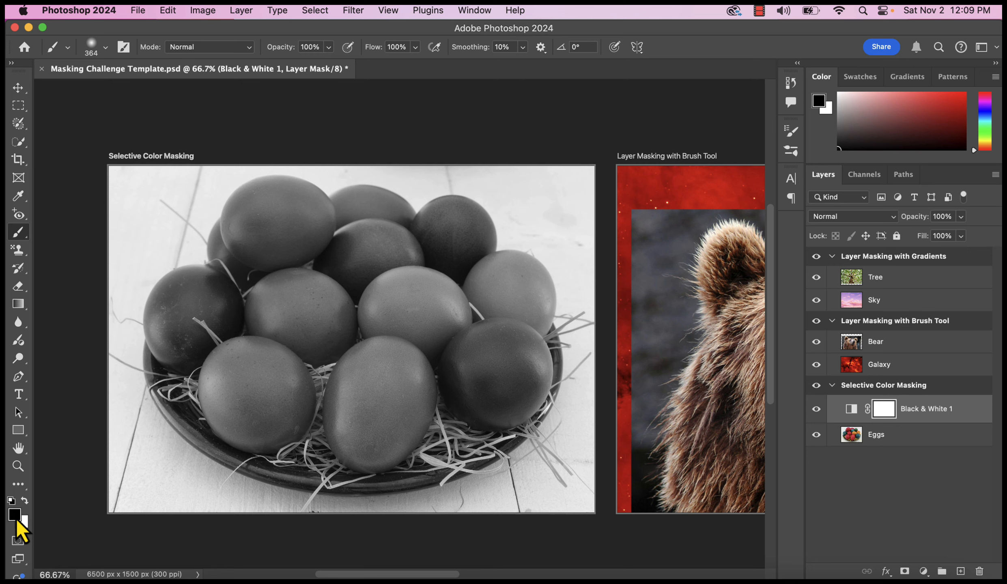
click(15, 516)
click(945, 167)
key(b)
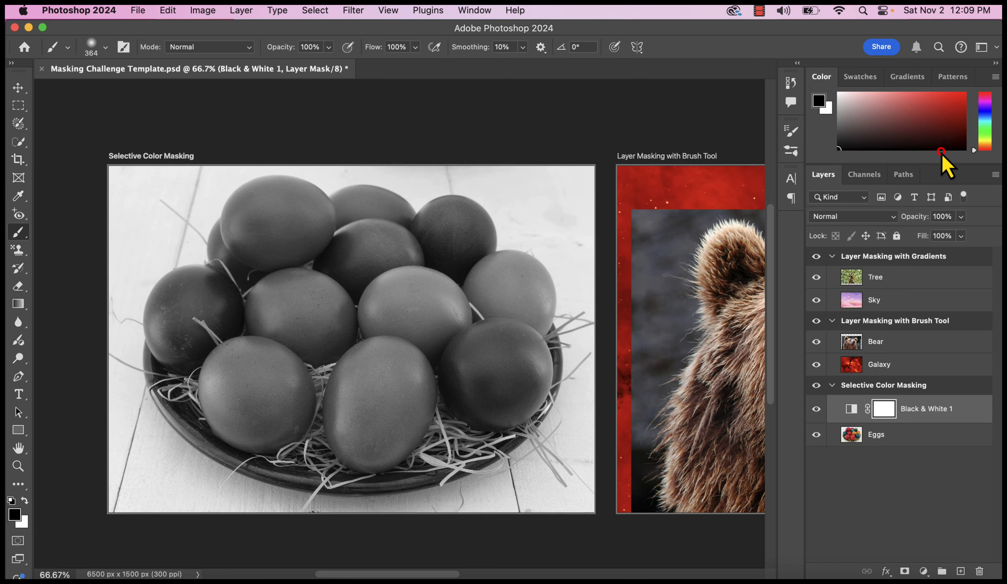
Step: Paint black on the Black & White 1 mask over the front-centre egg and the top-left eggs to reveal their colour
mouse_move(383, 369)
mouse_down()
mouse_move(366, 425)
mouse_move(382, 426)
mouse_move(401, 383)
mouse_move(387, 423)
mouse_move(359, 440)
mouse_move(359, 383)
mouse_move(391, 376)
mouse_move(408, 386)
mouse_move(380, 438)
mouse_move(398, 381)
mouse_up()
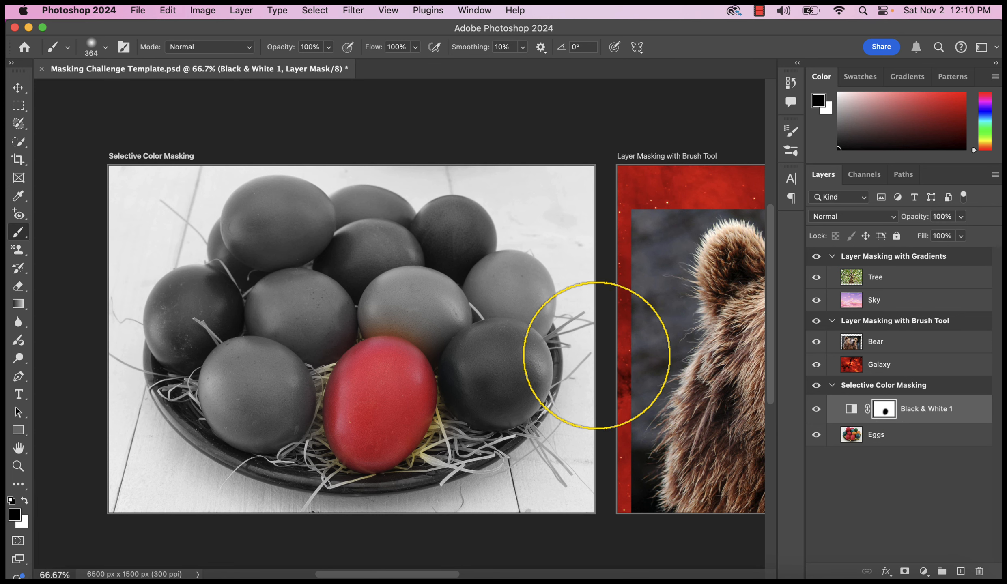
mouse_move(284, 209)
mouse_down()
mouse_move(254, 216)
mouse_move(254, 231)
mouse_move(308, 223)
mouse_move(258, 213)
mouse_move(245, 241)
mouse_move(300, 242)
mouse_move(238, 253)
mouse_move(310, 228)
mouse_up()
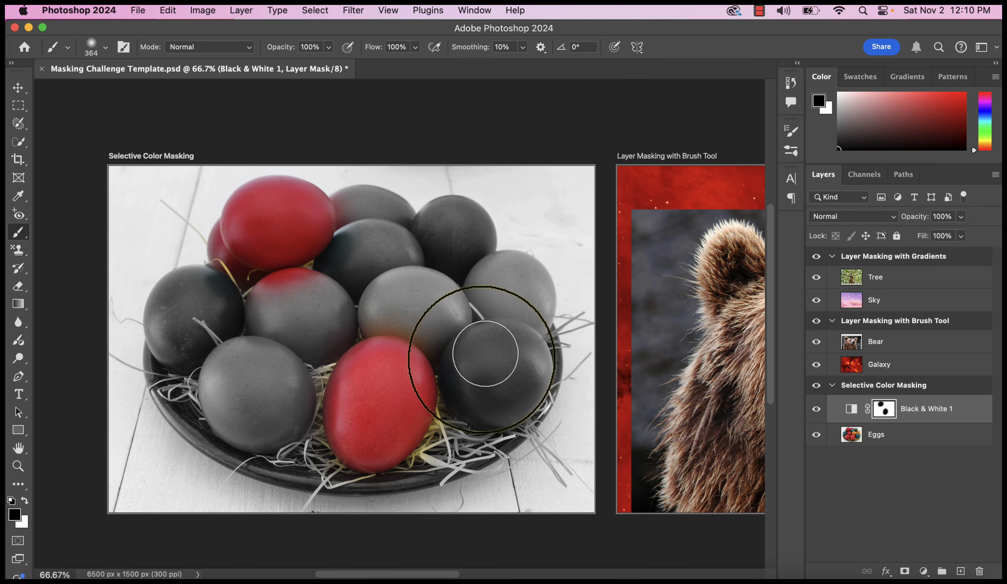
click(255, 376)
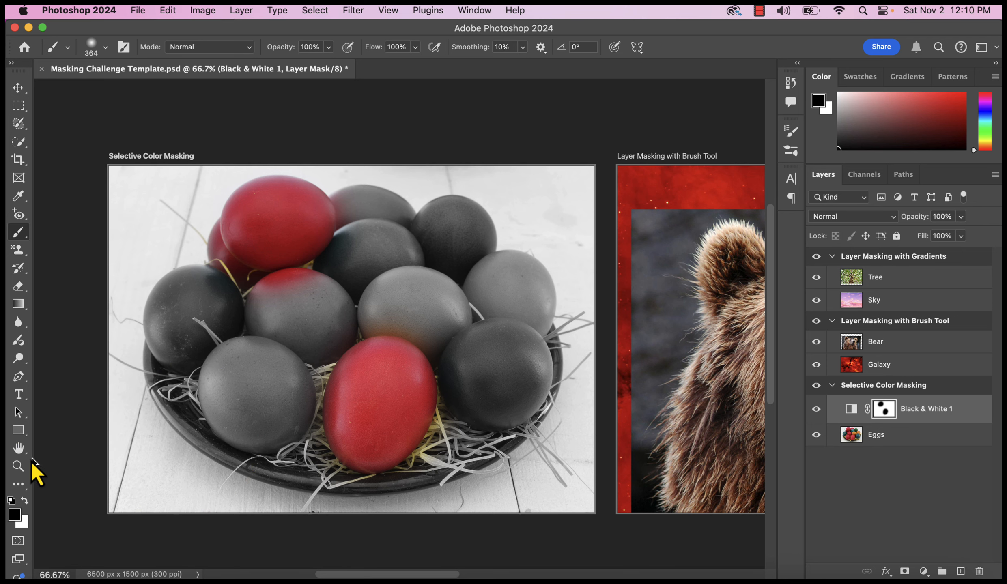
Step: Paint white on the Black & White 1 mask over the coloured eggs to turn them greyscale, and restore black as foreground
click(18, 468)
click(379, 410)
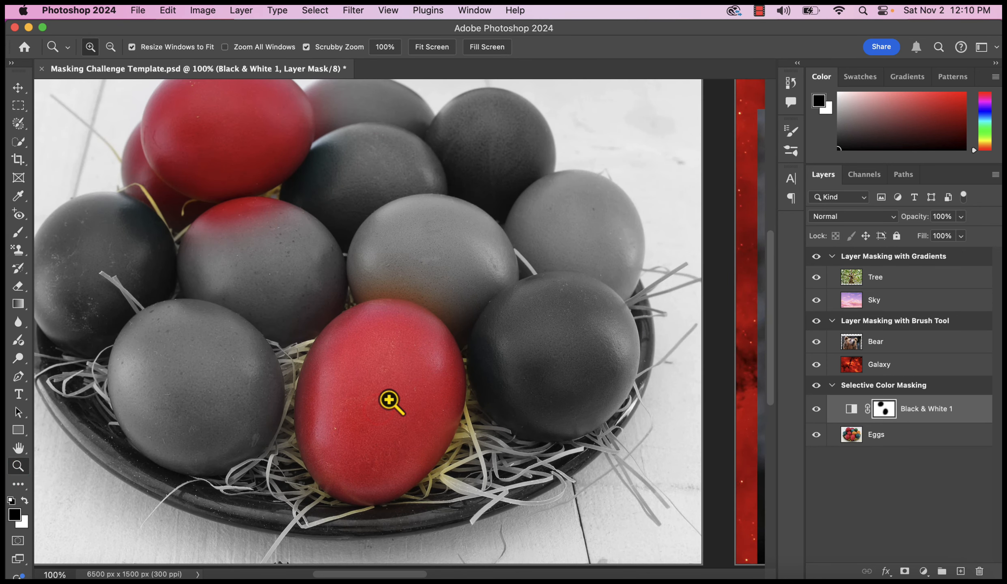
click(389, 400)
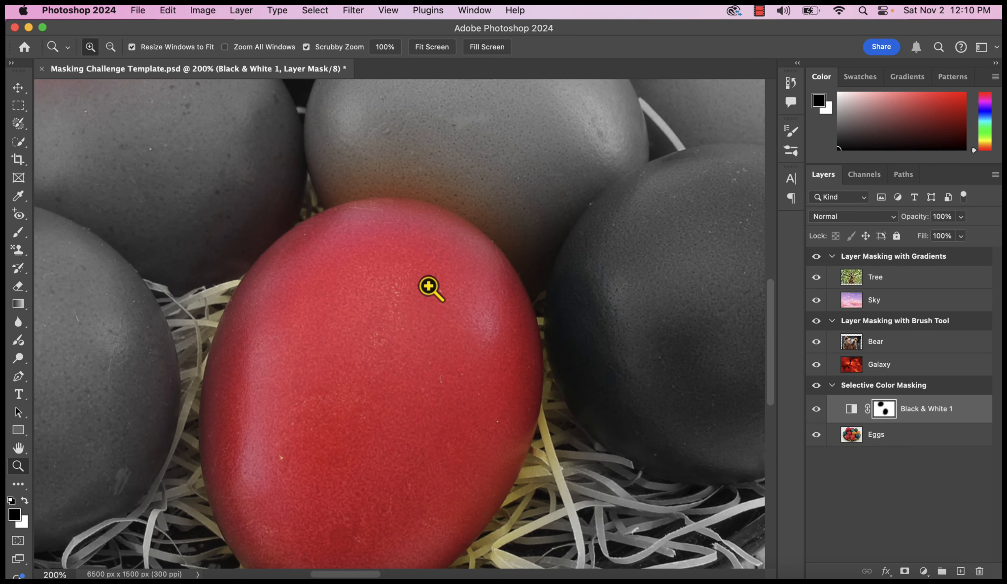
click(432, 51)
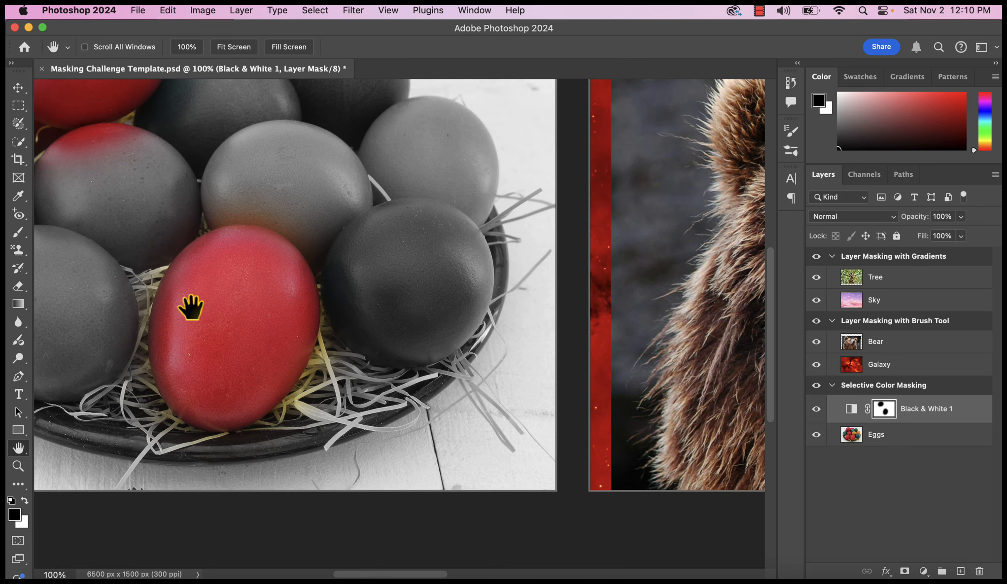
drag(192, 308, 437, 390)
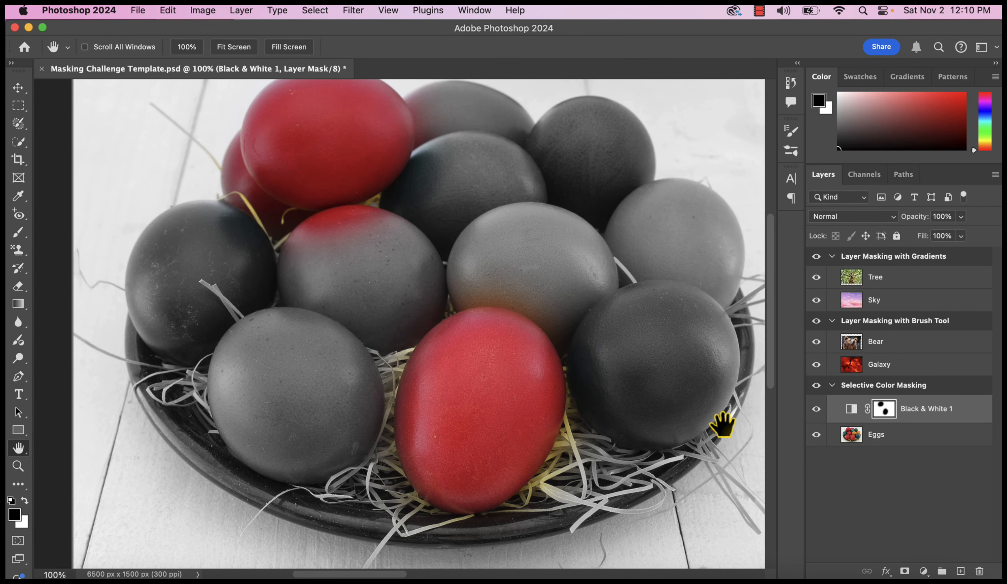
drag(774, 374, 773, 384)
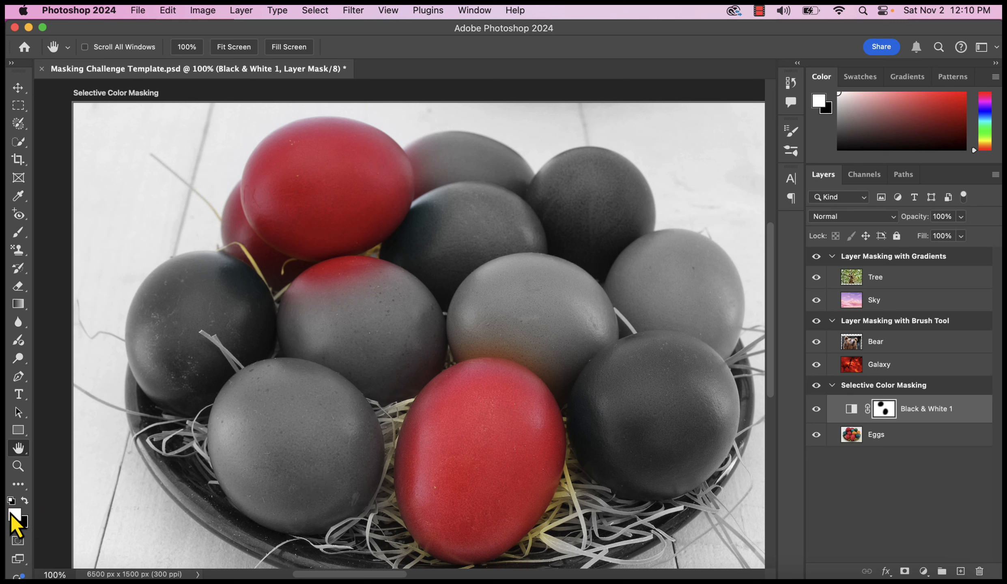
click(18, 232)
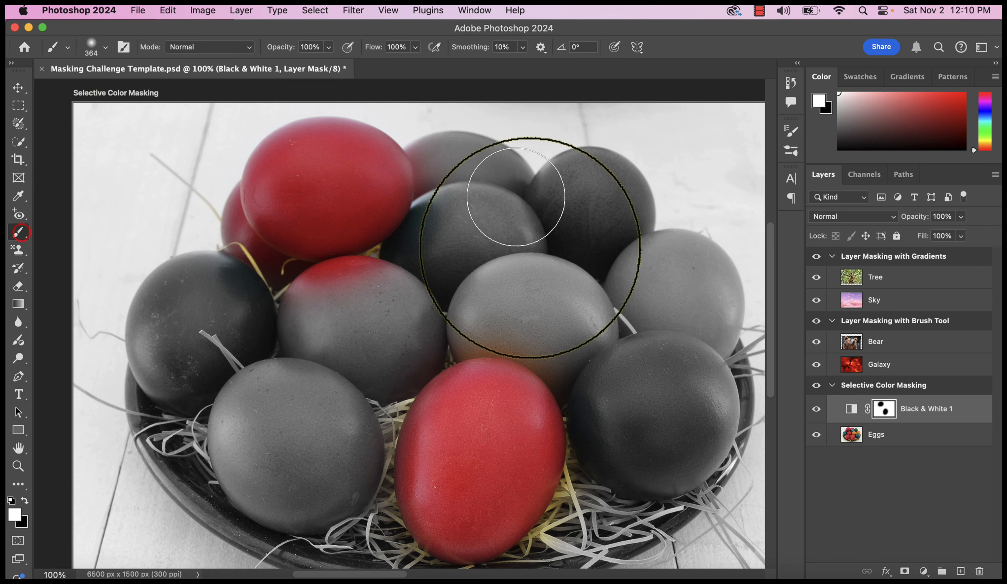
mouse_move(542, 407)
mouse_down()
mouse_move(471, 467)
mouse_move(457, 432)
mouse_move(483, 353)
mouse_move(473, 501)
mouse_move(565, 404)
mouse_move(439, 479)
mouse_move(488, 359)
mouse_move(473, 527)
mouse_up()
mouse_move(479, 288)
mouse_down()
mouse_move(333, 162)
mouse_move(290, 183)
mouse_move(281, 252)
mouse_move(403, 163)
mouse_move(346, 142)
mouse_move(314, 172)
mouse_move(319, 165)
mouse_move(303, 167)
mouse_move(232, 240)
mouse_move(232, 282)
mouse_move(317, 123)
mouse_move(439, 168)
mouse_move(346, 259)
mouse_move(321, 181)
mouse_move(278, 293)
mouse_move(418, 507)
mouse_move(525, 504)
mouse_move(511, 389)
mouse_move(379, 478)
mouse_move(535, 522)
mouse_move(659, 398)
mouse_move(642, 363)
mouse_up()
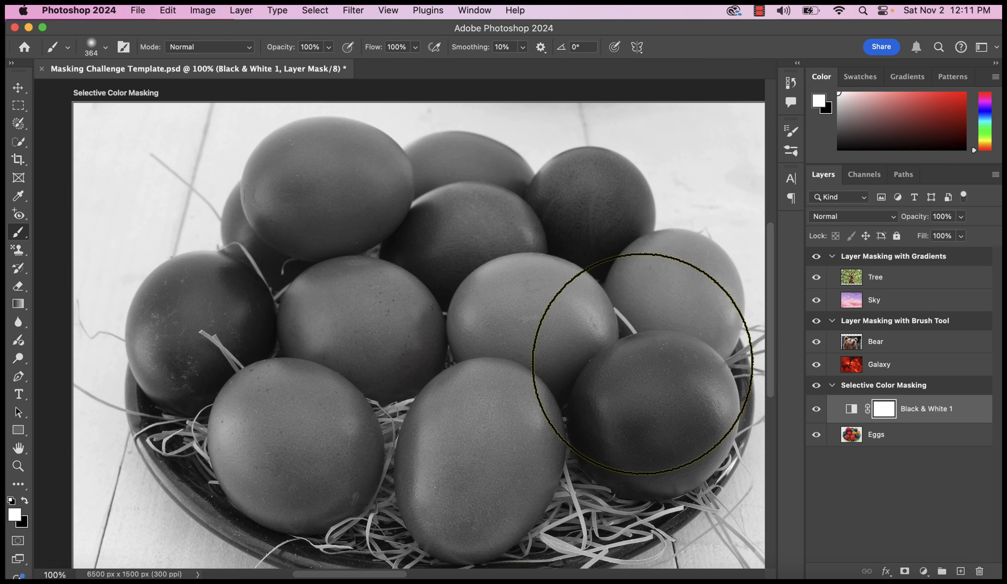
key(x)
Step: Use Select Subject on the Eggs layer to select the plate of eggs, discarding the existing selection
click(24, 143)
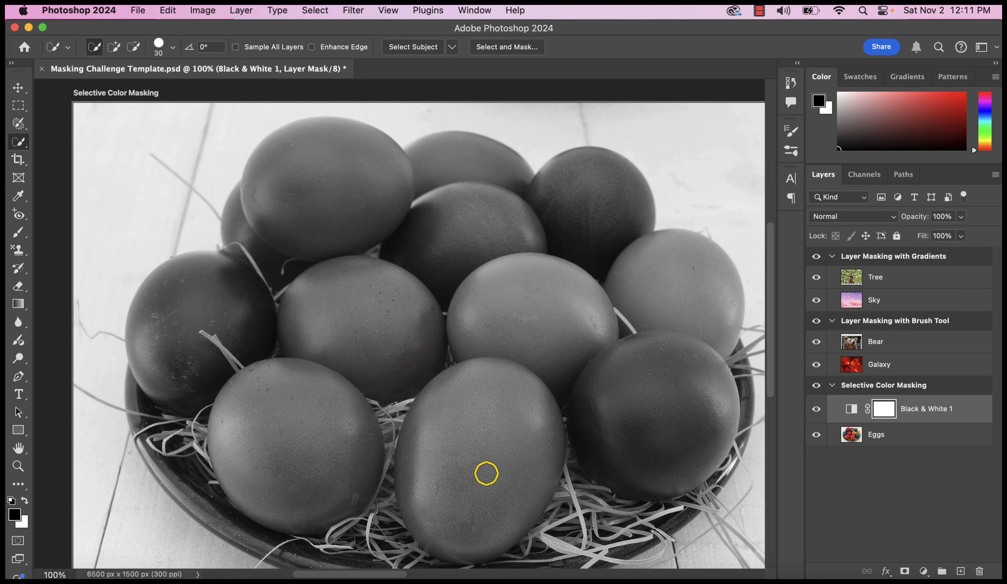
click(479, 455)
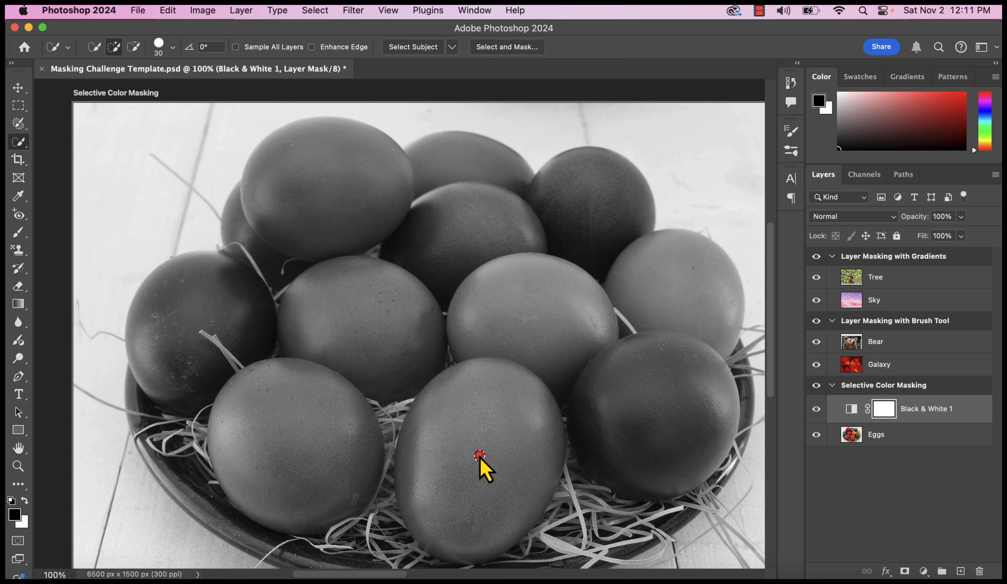
click(419, 46)
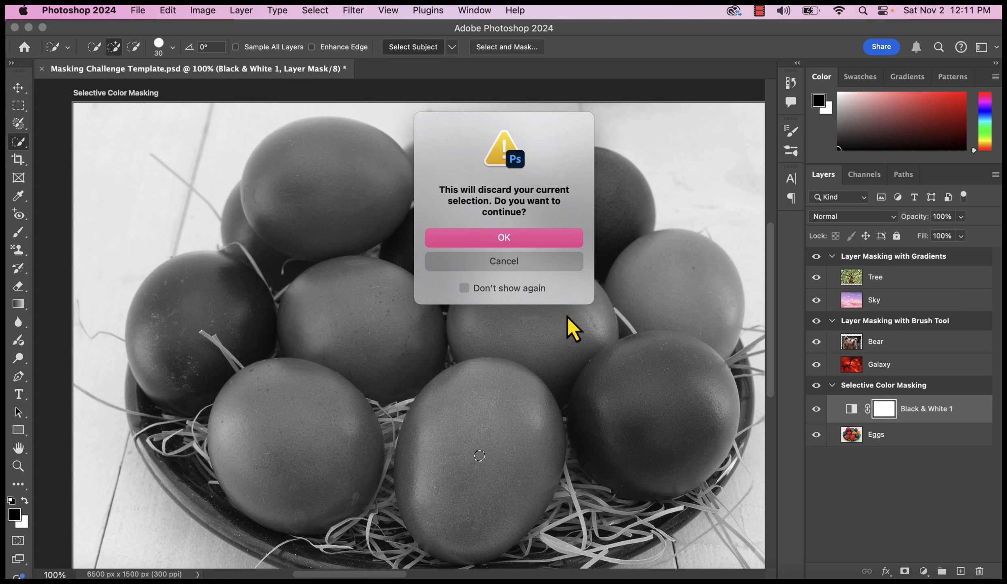
key(Escape)
click(845, 438)
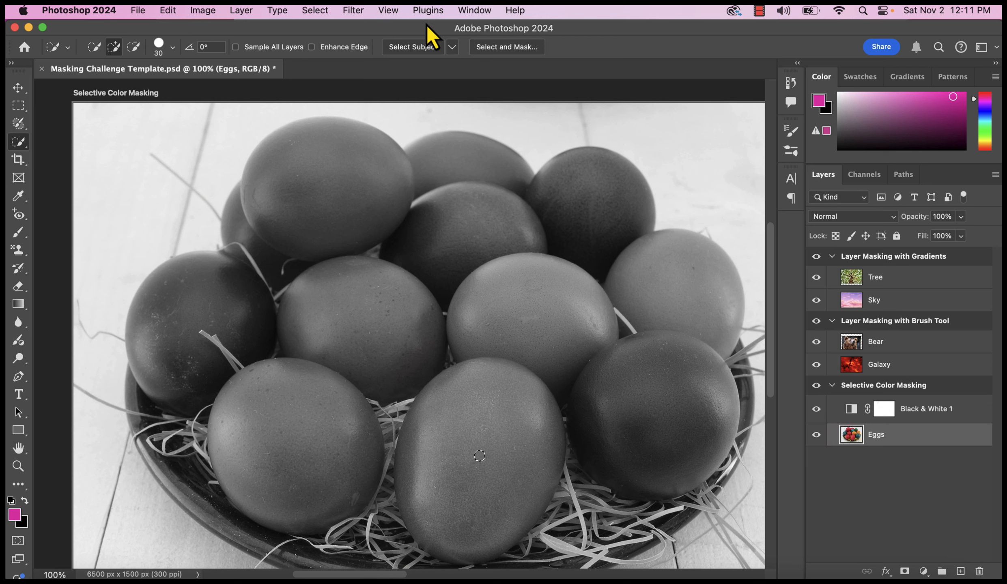
click(415, 47)
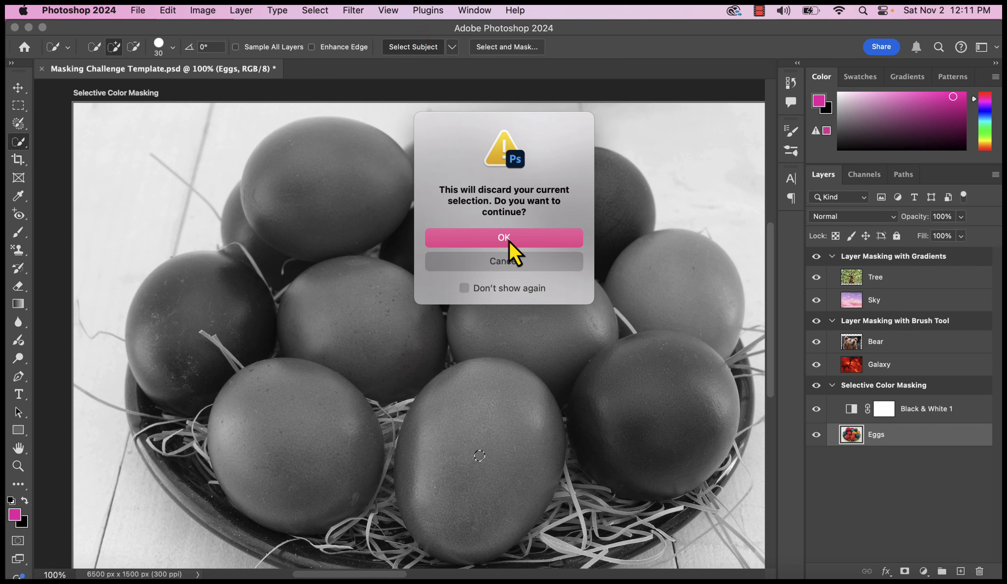
click(509, 241)
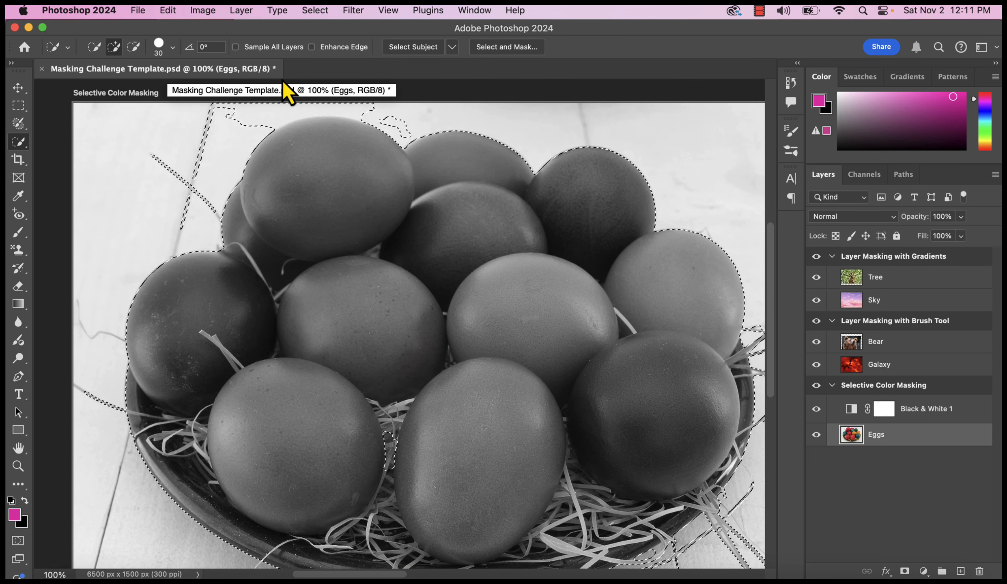
Step: Subtract the stray background areas around the eggs and plate from the selection with the Quick Selection tool
drag(232, 120, 215, 122)
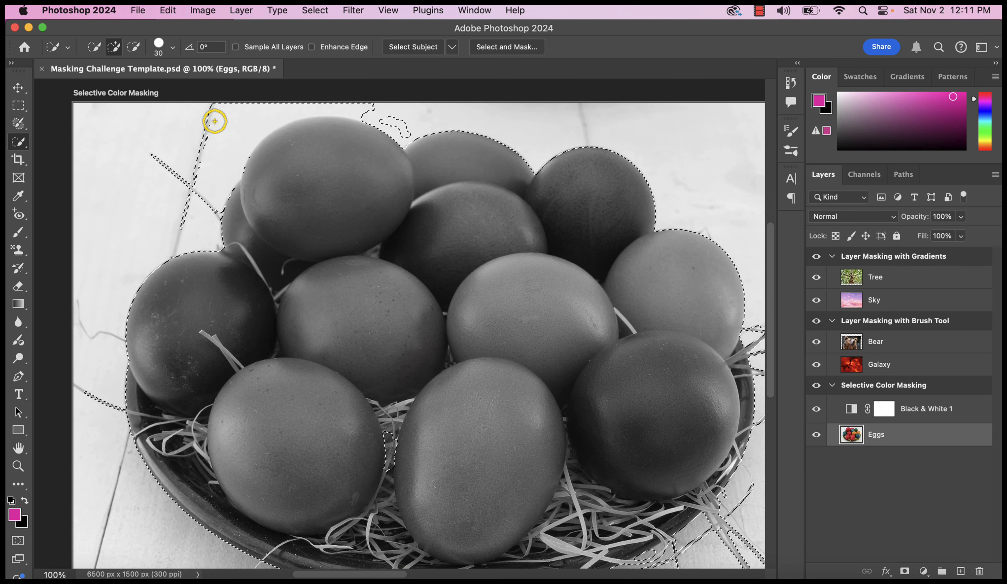
key(alt)
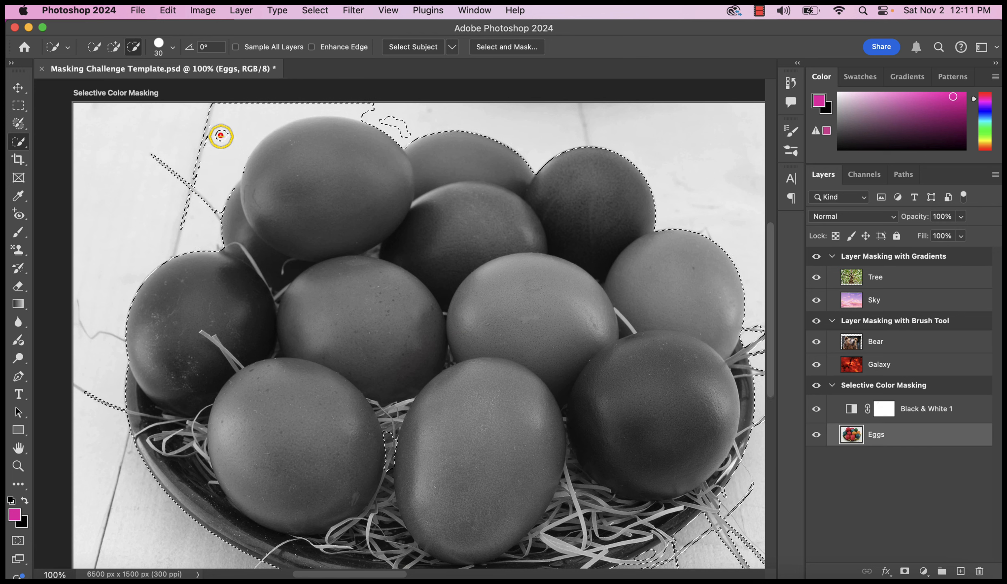
mouse_move(220, 136)
mouse_down()
mouse_move(274, 106)
mouse_move(219, 116)
mouse_up()
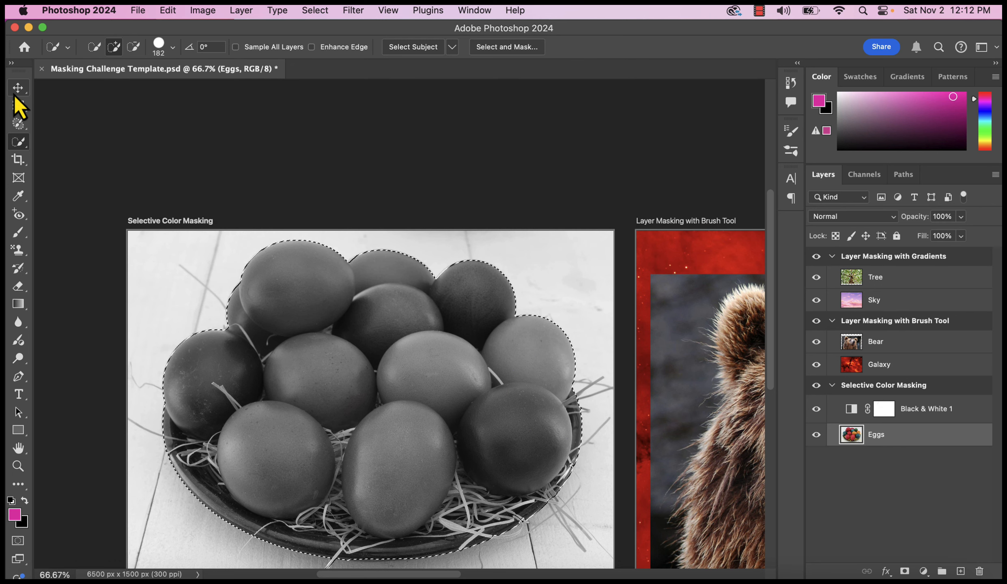
Step: Paint black on the Black & White 1 mask across the selected eggs and plate to reveal their colour, and deselect
click(20, 234)
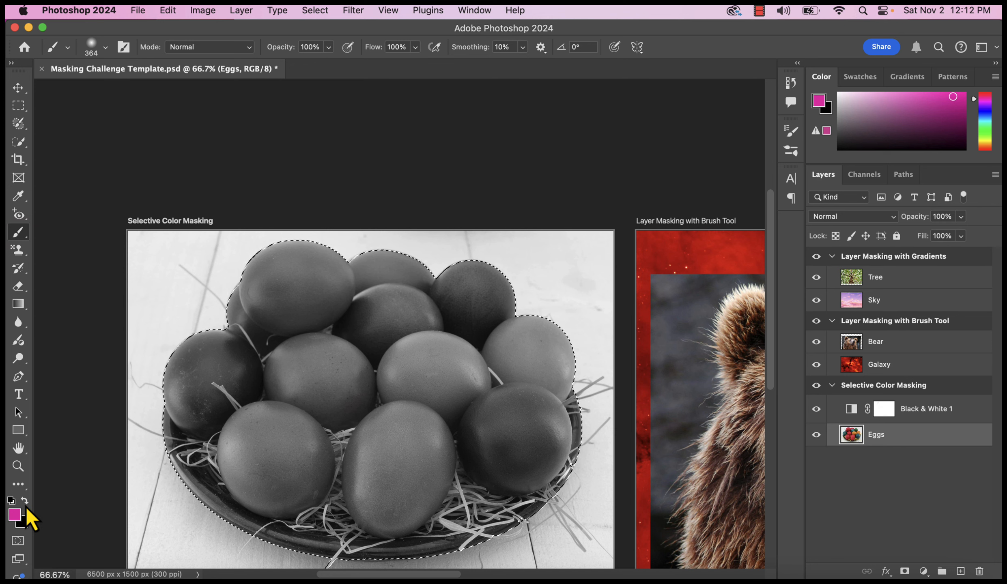
key(x)
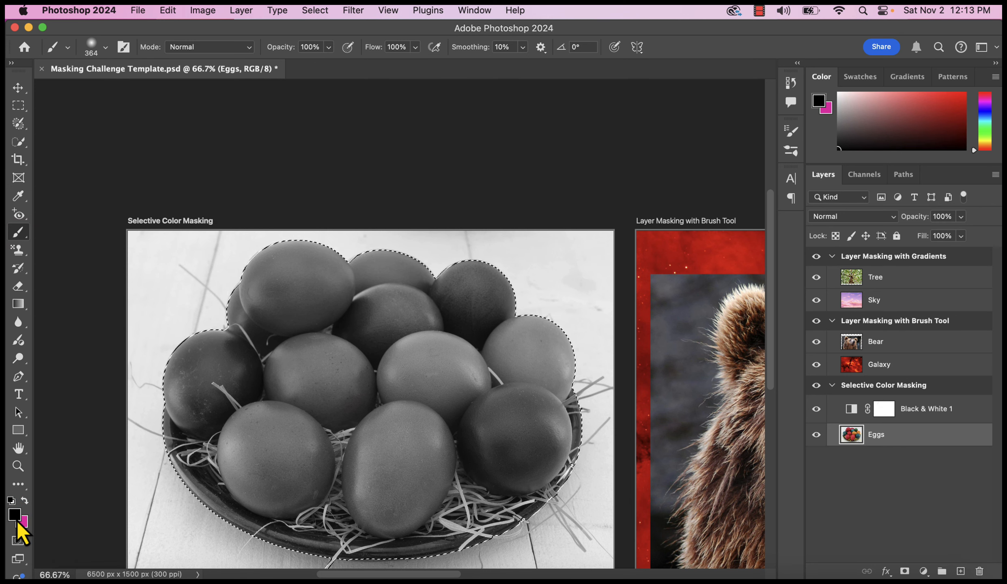
click(885, 410)
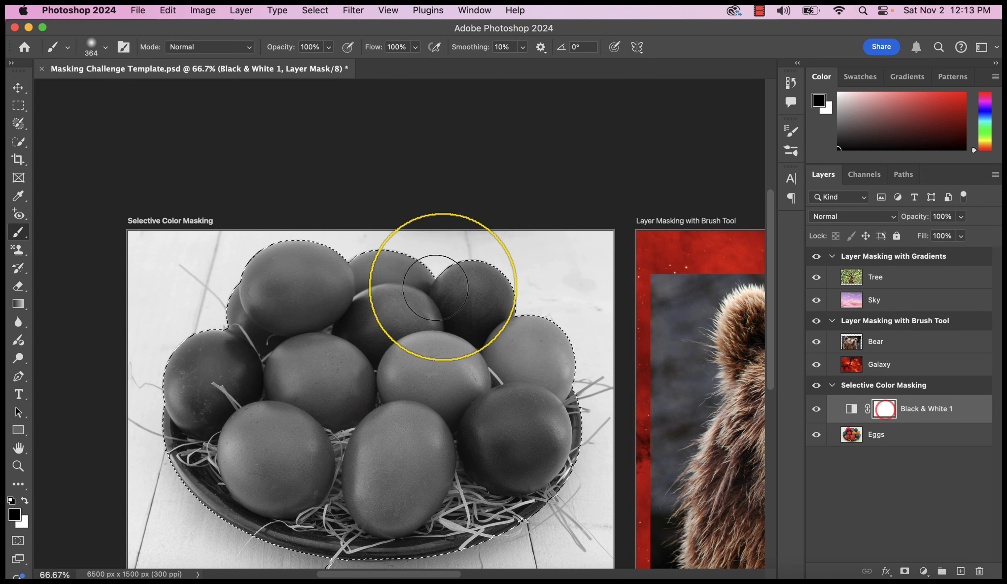
mouse_move(443, 285)
mouse_down()
mouse_move(473, 308)
mouse_move(441, 438)
mouse_move(469, 265)
mouse_move(500, 530)
mouse_move(545, 314)
mouse_move(539, 468)
mouse_move(581, 347)
mouse_move(572, 413)
mouse_move(452, 541)
mouse_move(446, 290)
mouse_move(399, 572)
mouse_move(433, 250)
mouse_move(372, 558)
mouse_move(404, 241)
mouse_move(375, 432)
mouse_move(347, 438)
mouse_move(325, 361)
mouse_move(292, 439)
mouse_move(286, 378)
mouse_move(274, 377)
mouse_move(244, 314)
mouse_move(210, 375)
mouse_move(203, 365)
mouse_move(170, 445)
mouse_up()
mouse_move(190, 505)
mouse_down()
mouse_move(306, 543)
mouse_move(471, 541)
mouse_move(377, 556)
mouse_move(527, 489)
mouse_move(560, 383)
mouse_move(558, 484)
mouse_move(488, 567)
mouse_move(277, 535)
mouse_move(238, 494)
mouse_move(189, 537)
mouse_move(214, 520)
mouse_up()
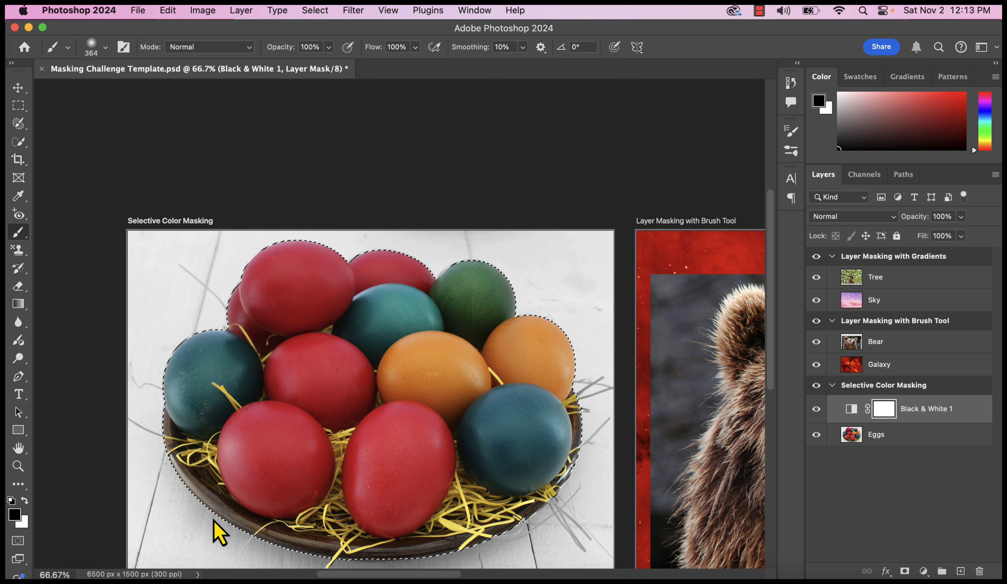
drag(239, 371, 268, 487)
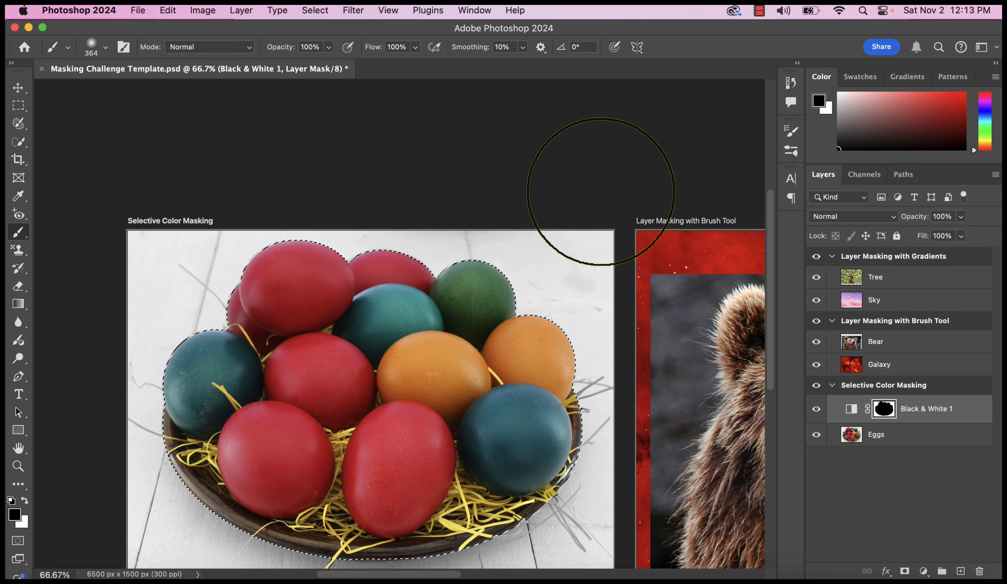
key(super+d)
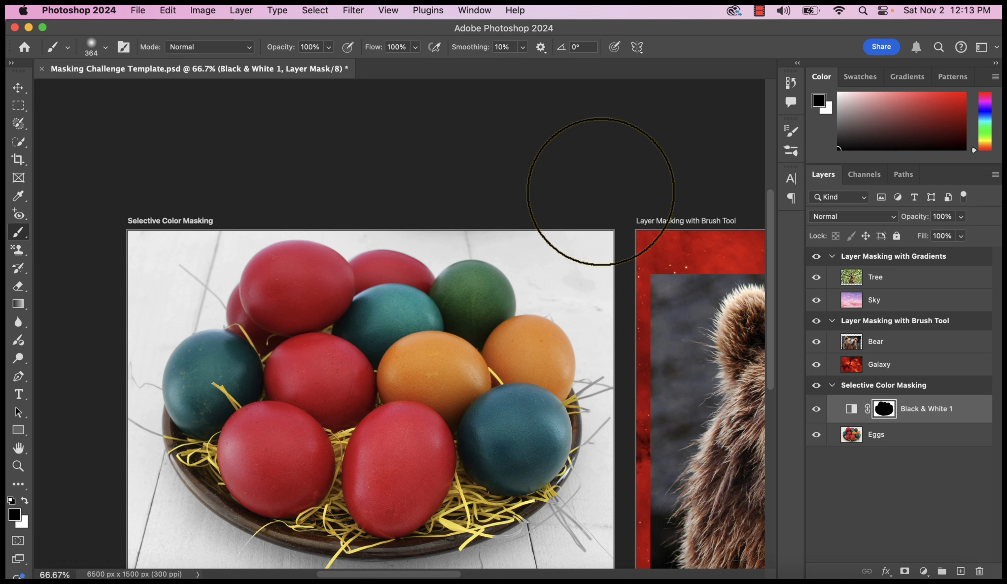
Step: Swap the foreground and background colours and try painting over the front-centre red egg on the mask
scroll(601, 191, down, 2)
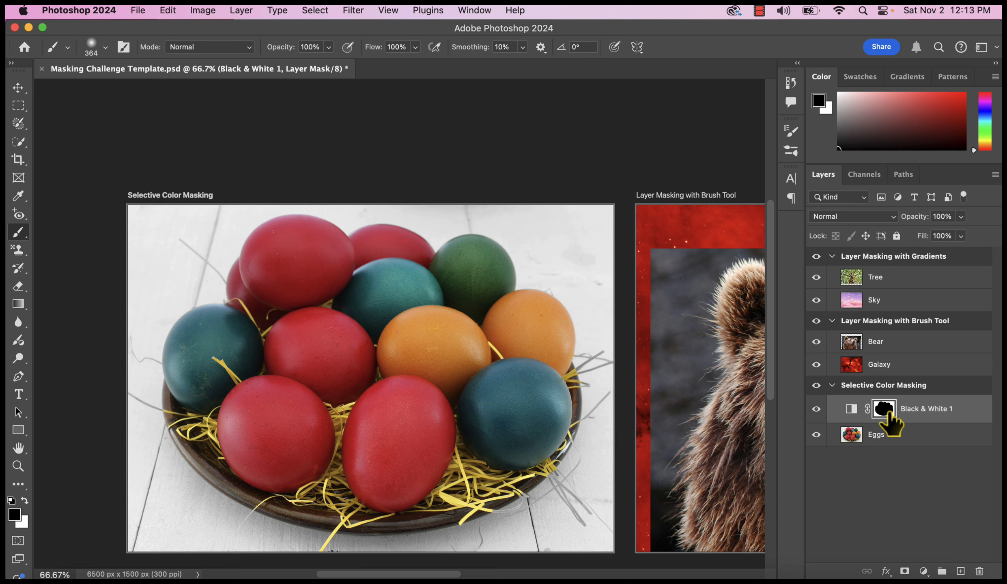
click(24, 504)
mouse_move(405, 451)
mouse_down()
mouse_move(379, 465)
mouse_move(422, 475)
mouse_move(423, 421)
mouse_up()
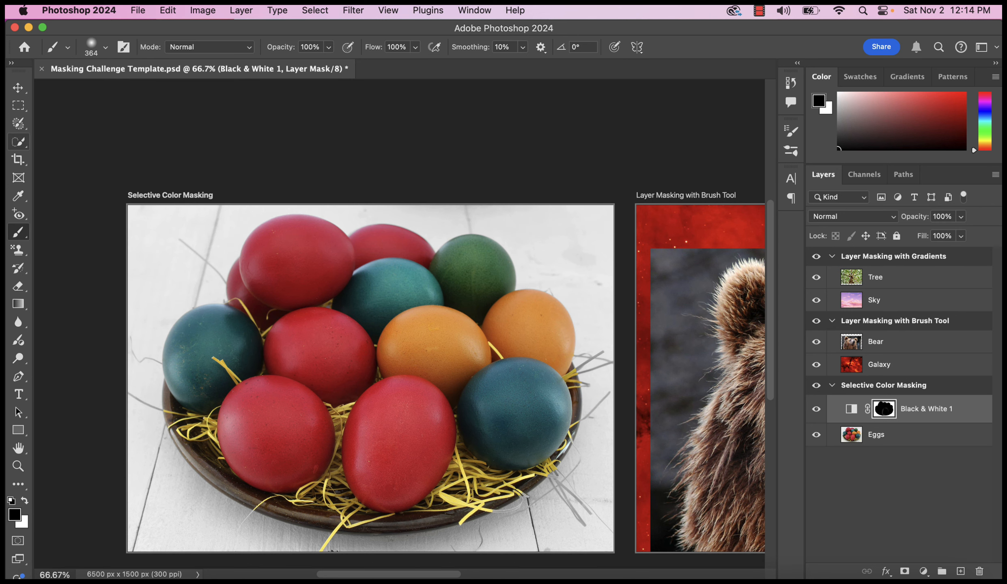
Step: Hide and reshow the Bear layer to check the Galaxy beneath it, and add a layer mask to Bear
click(18, 88)
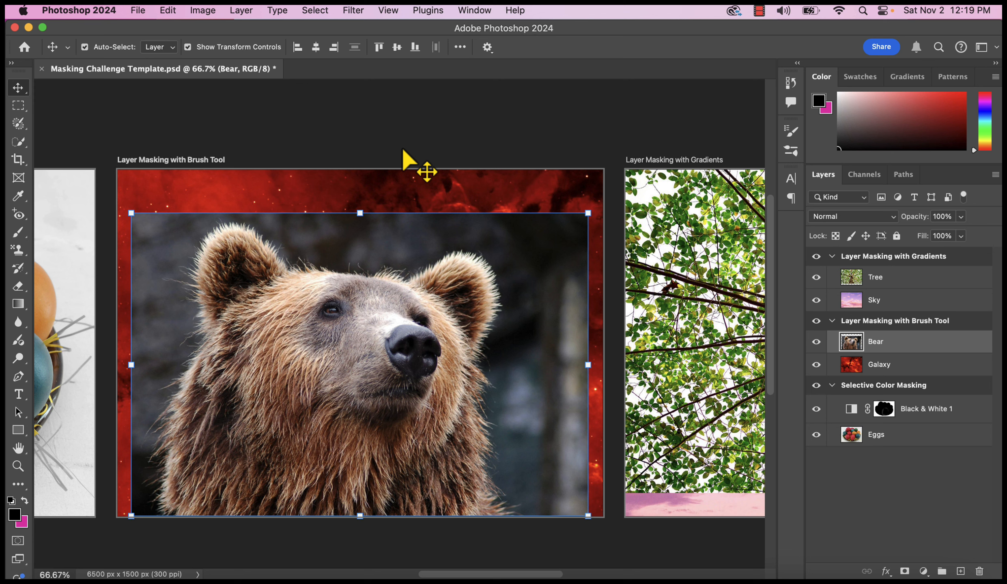
click(816, 342)
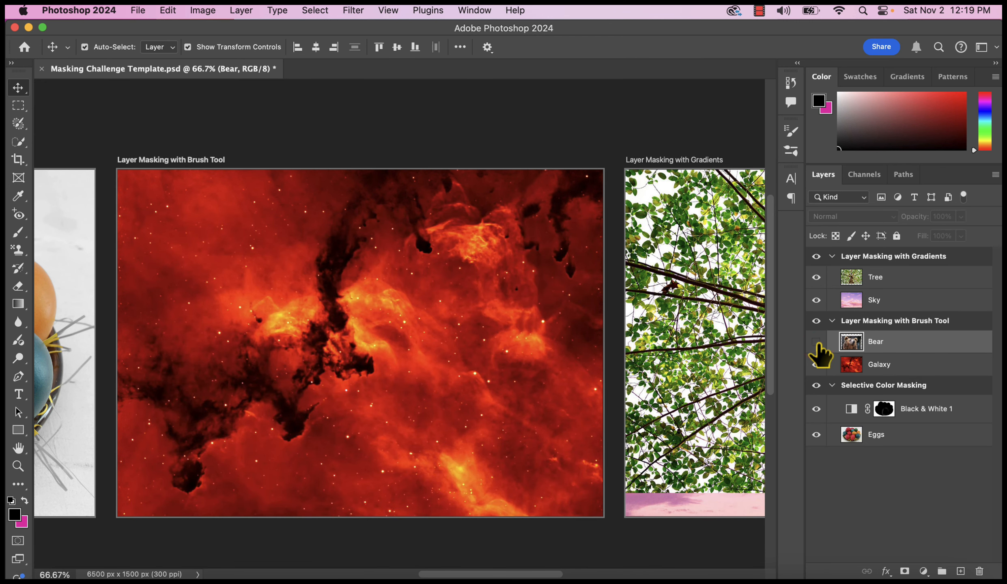
click(816, 341)
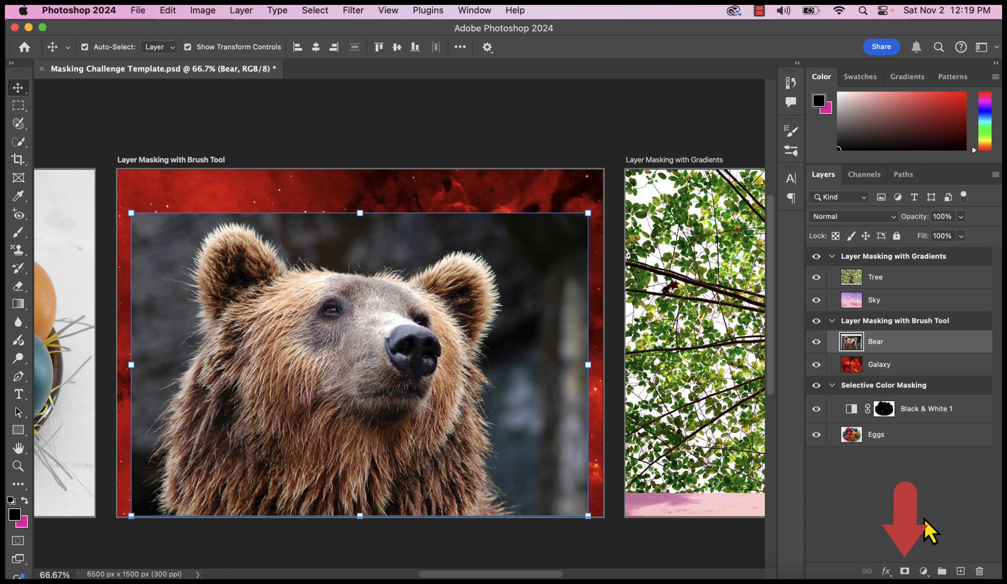
click(906, 573)
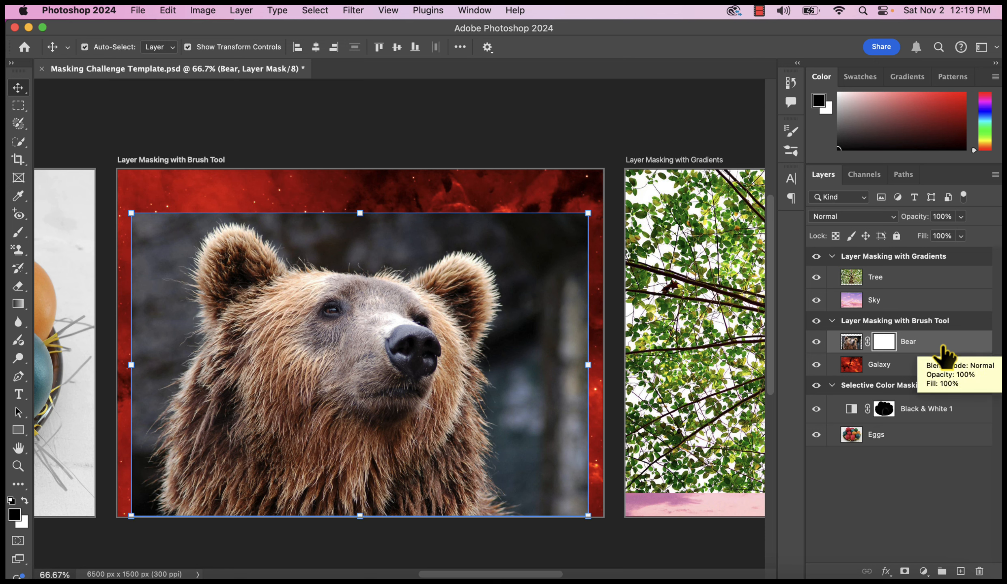
Step: Undo the Bear layer's mask and add it again with the Reveal All option
key(super+z)
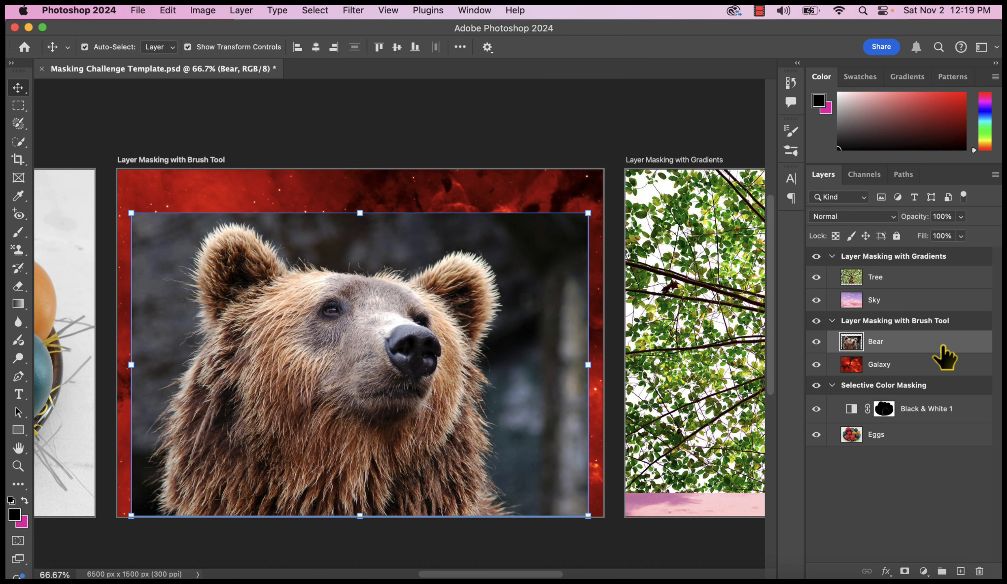
click(238, 11)
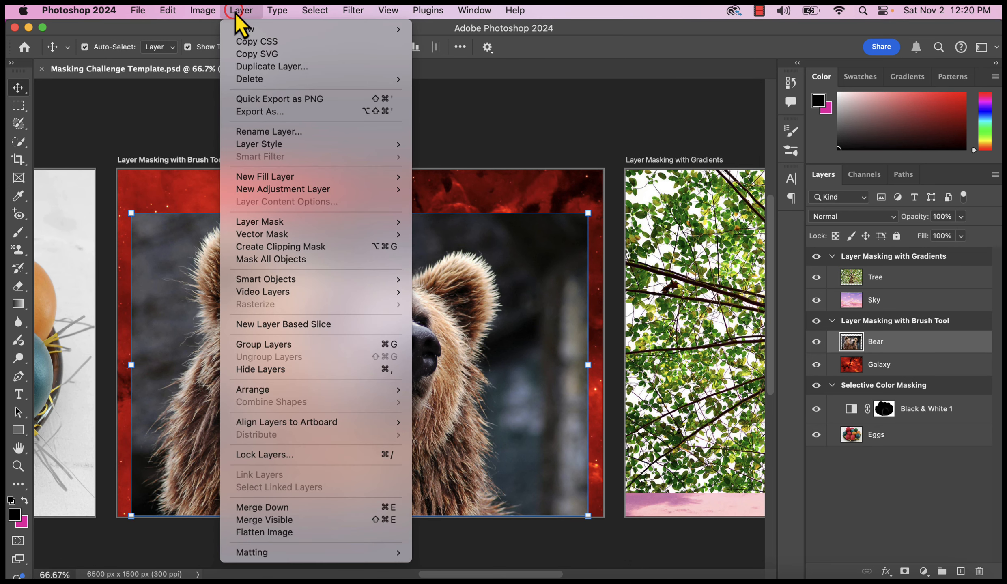
mouse_move(291, 225)
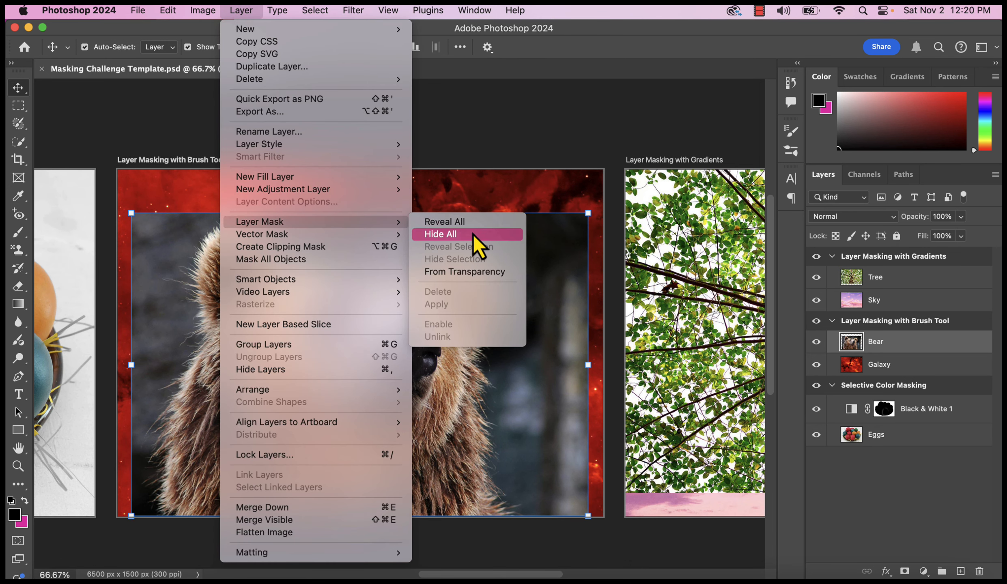
click(469, 224)
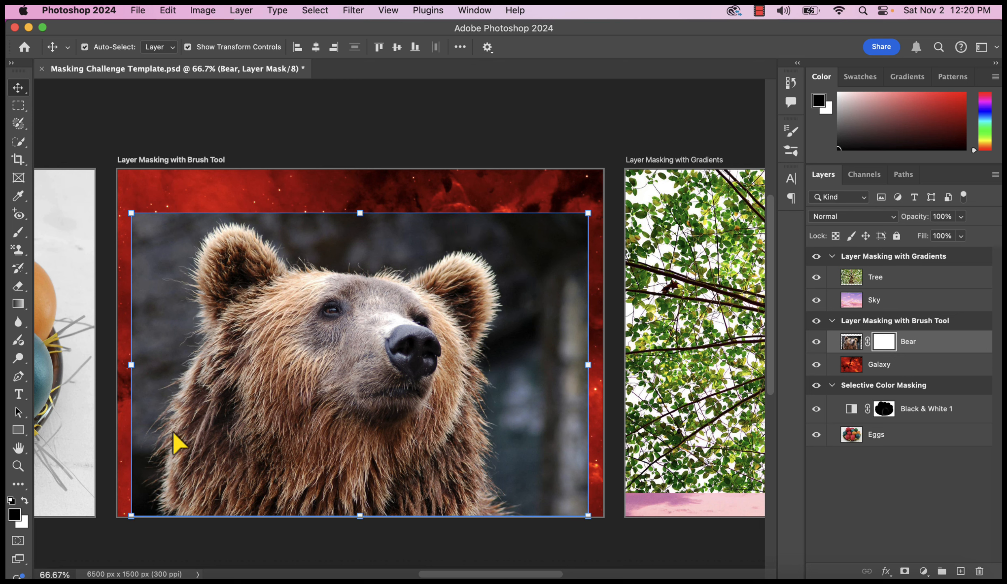
Step: Choose the Brush tool with a Soft Round tip at 364 px and 0% hardness
click(19, 235)
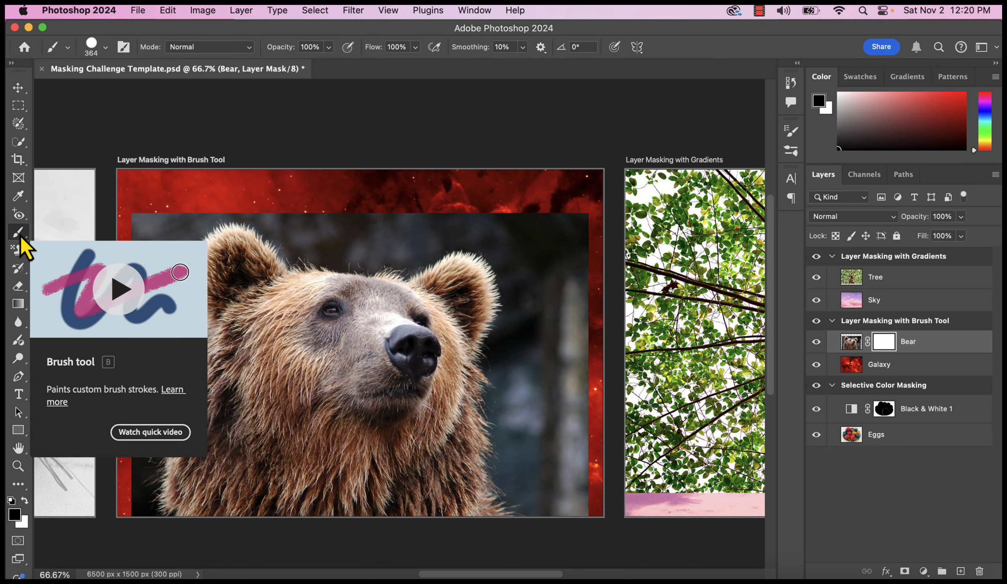
click(97, 48)
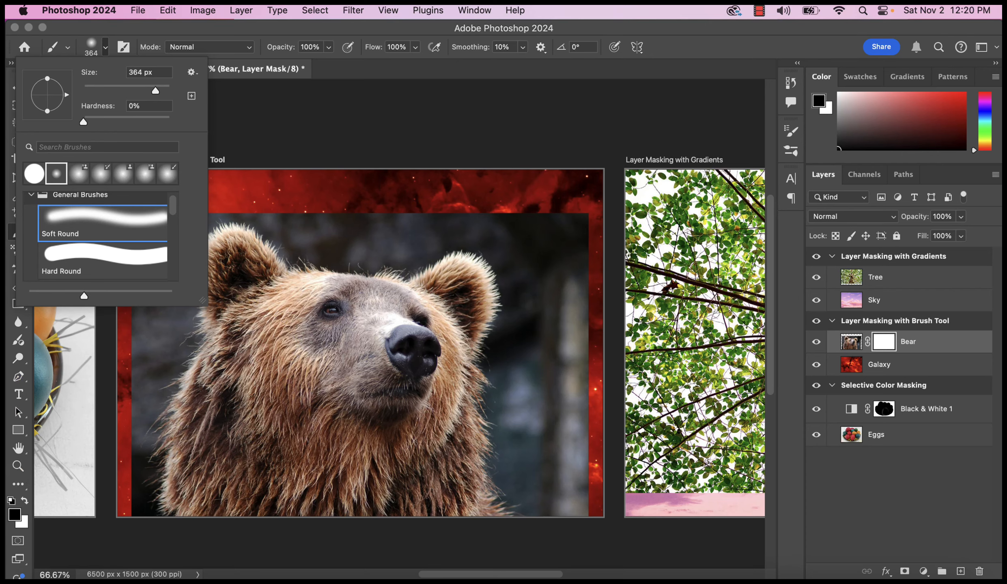
Step: Examine the fur edges around the bear's ears, cheeks and chest against the dark background at 200%
click(18, 466)
click(467, 310)
click(466, 311)
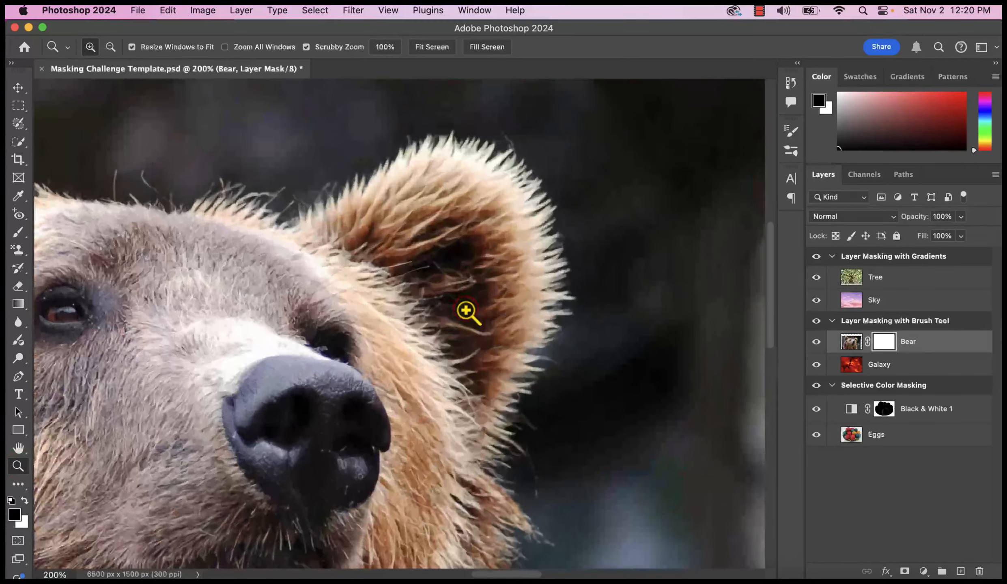
scroll(477, 383, down, 10)
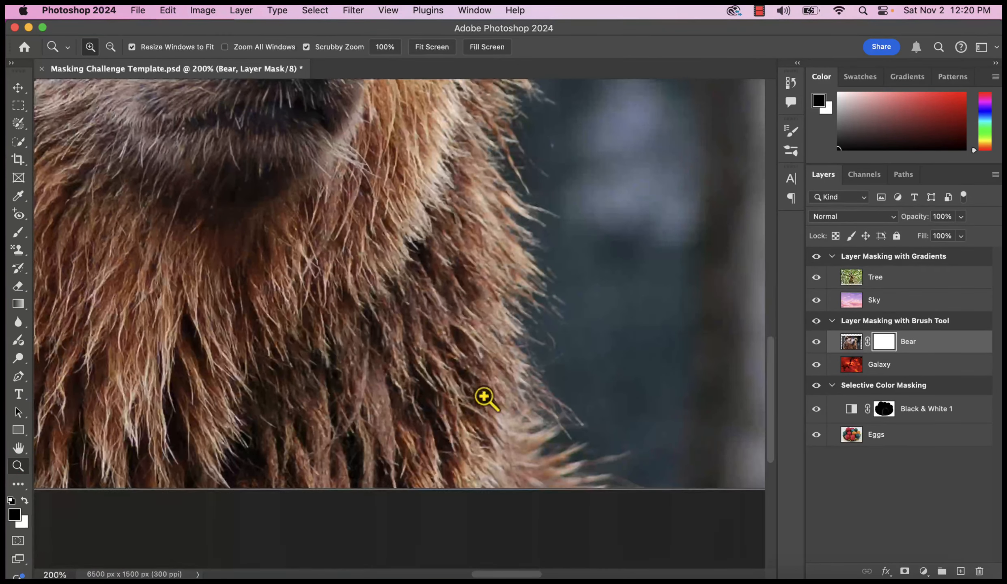
scroll(572, 425, up, 5)
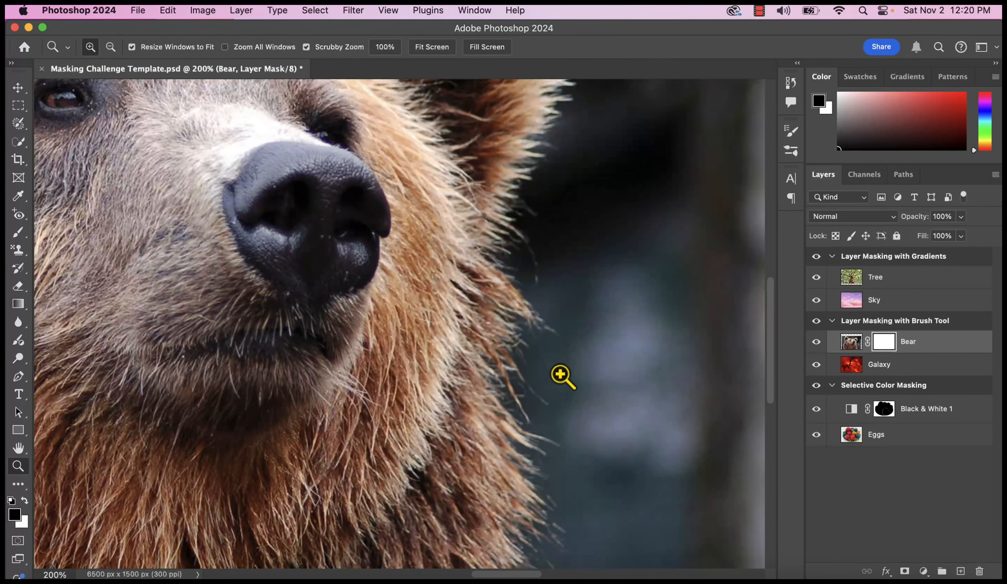
scroll(556, 361, up, 1)
scroll(549, 466, down, 8)
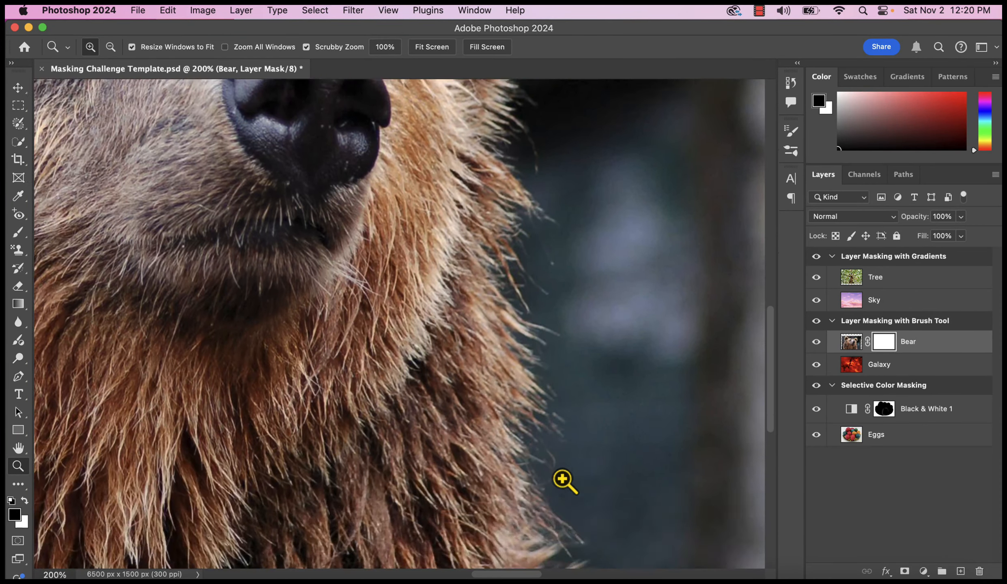
scroll(645, 445, up, 15)
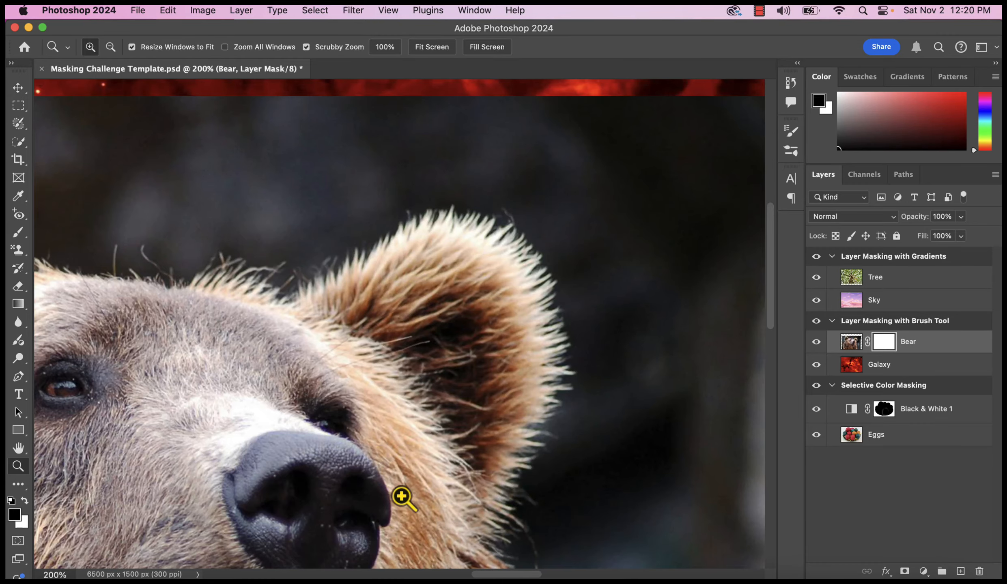
click(18, 448)
scroll(360, 337, left, 10)
scroll(360, 337, down, 3)
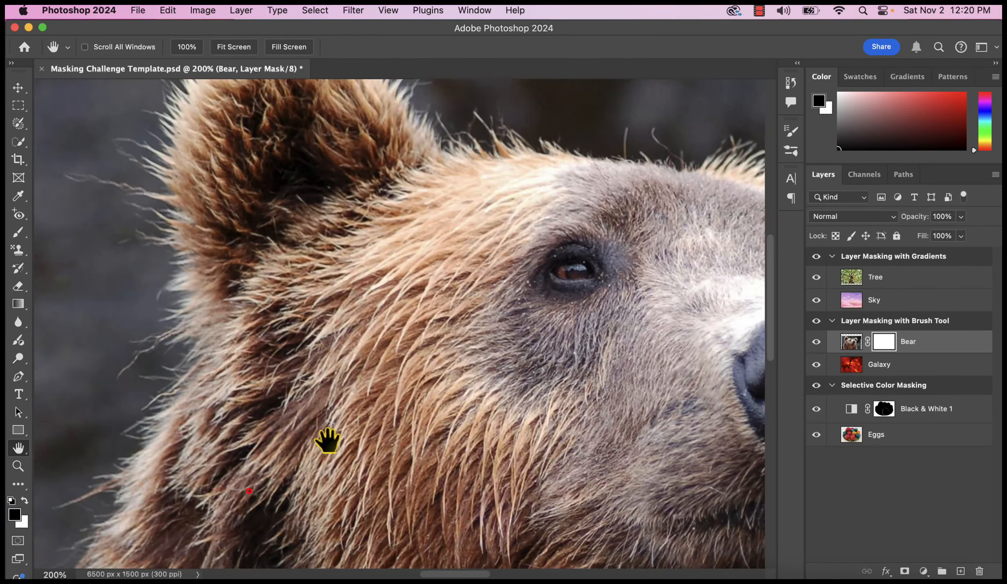
drag(327, 441, 369, 402)
Step: Paint black with the soft brush on the Bear mask to hide the background along the bear's left side up to the ear
click(247, 48)
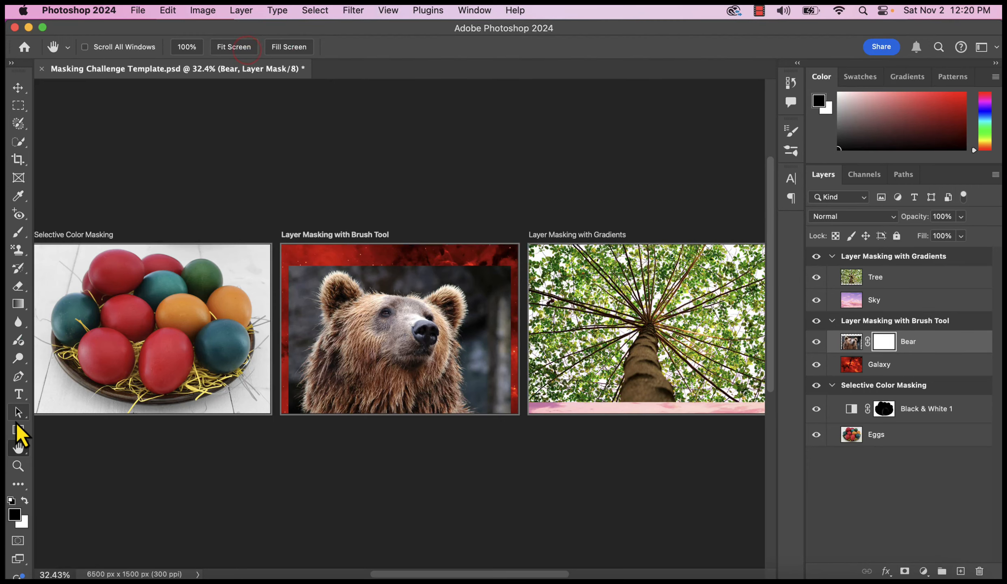
click(18, 466)
click(360, 343)
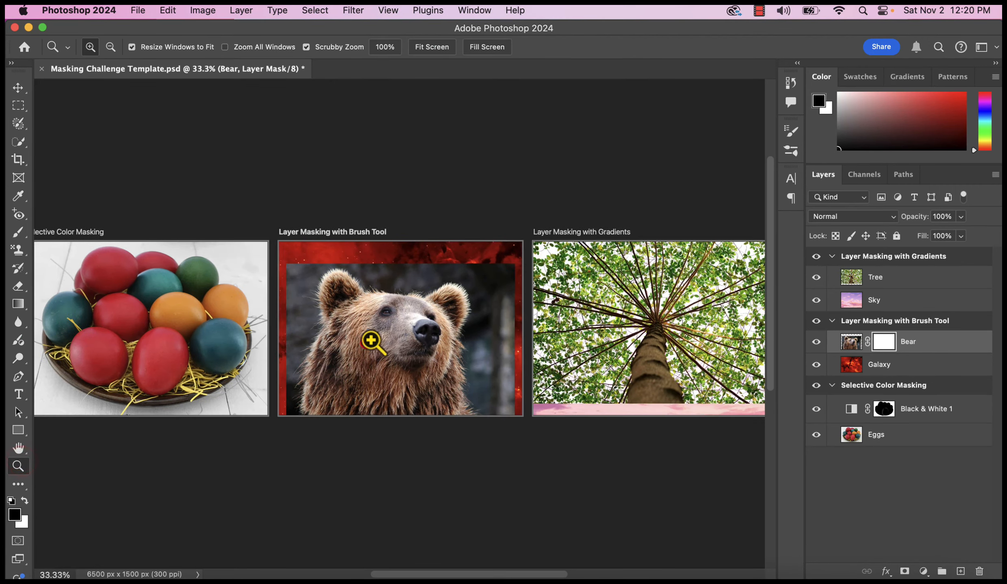
click(367, 341)
click(379, 336)
click(378, 336)
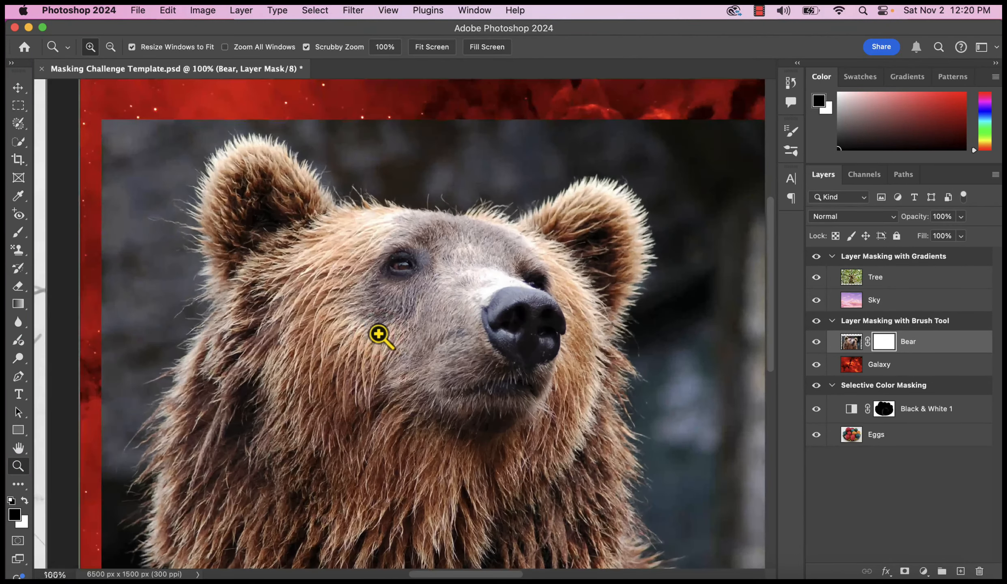
scroll(422, 371, down, 5)
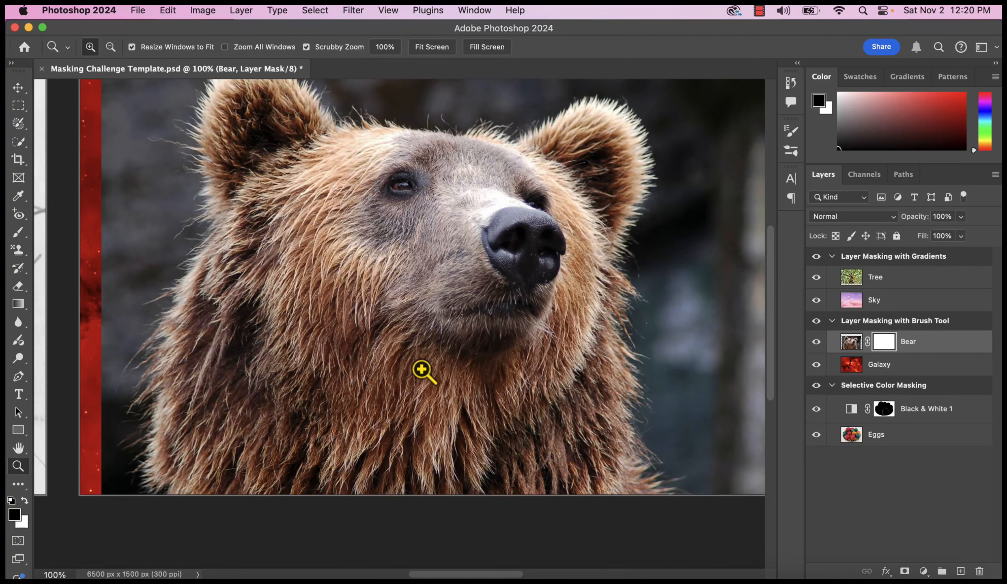
key(b)
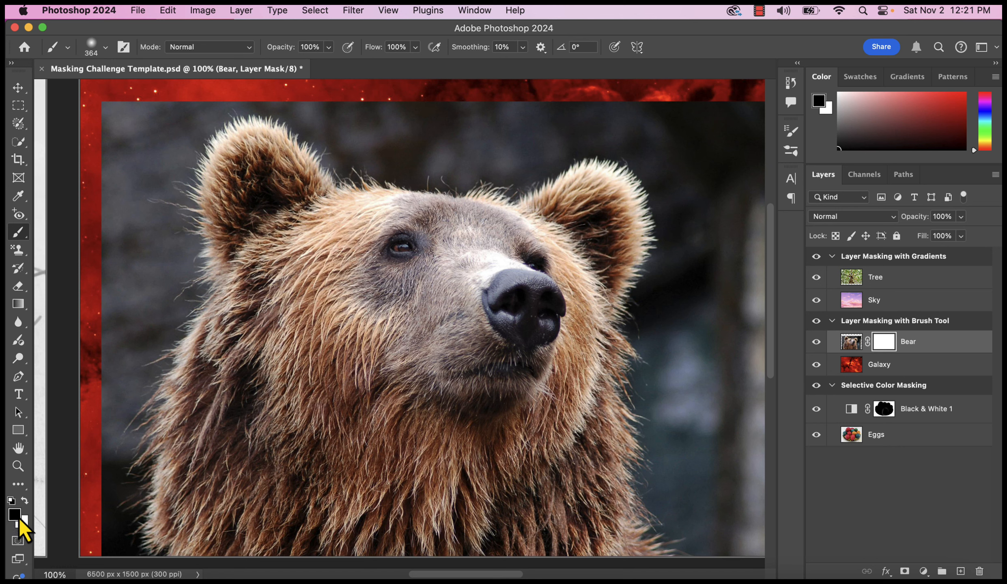
click(103, 526)
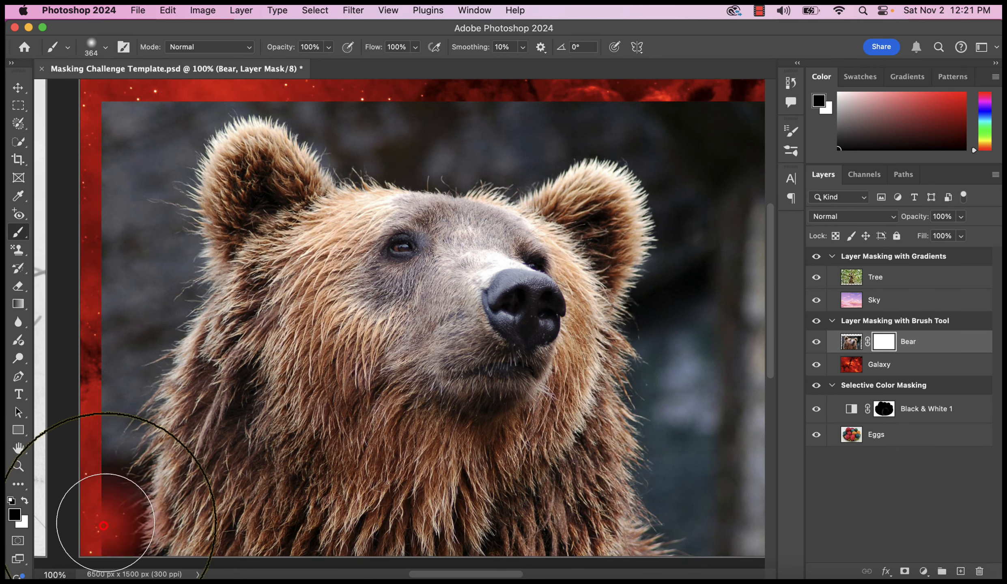
mouse_move(105, 528)
mouse_down()
mouse_move(141, 240)
mouse_move(133, 138)
mouse_up()
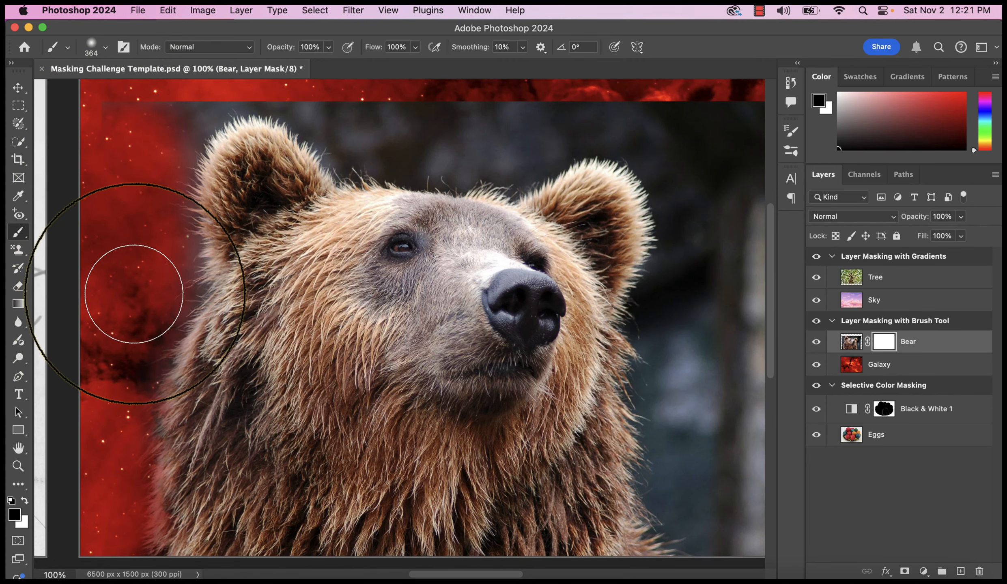
mouse_move(135, 293)
mouse_down()
mouse_move(150, 281)
mouse_move(155, 140)
mouse_move(173, 107)
mouse_move(83, 110)
mouse_up()
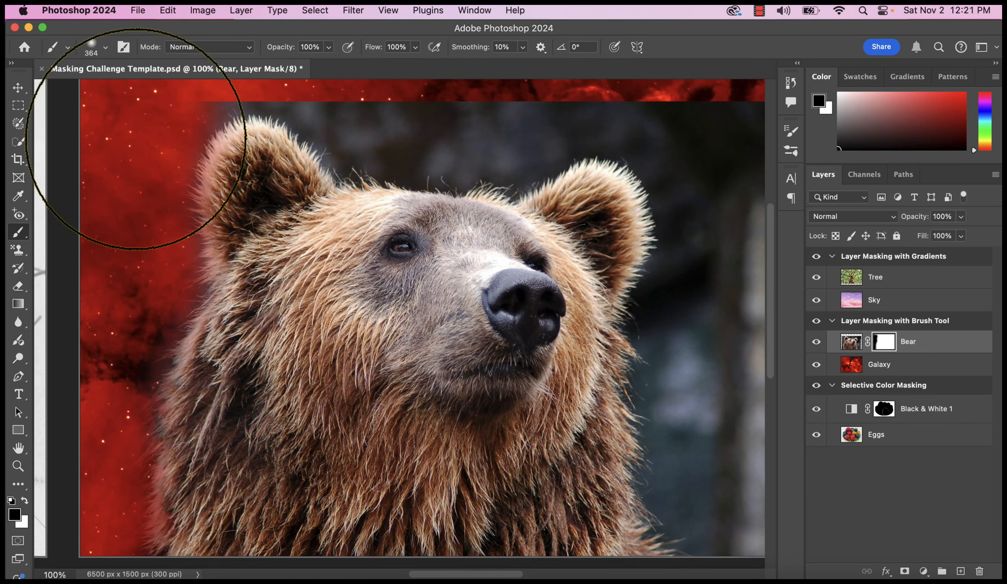
Step: Inspect the softly masked fur edge on the bear's left side at up to 300%
click(18, 466)
click(166, 433)
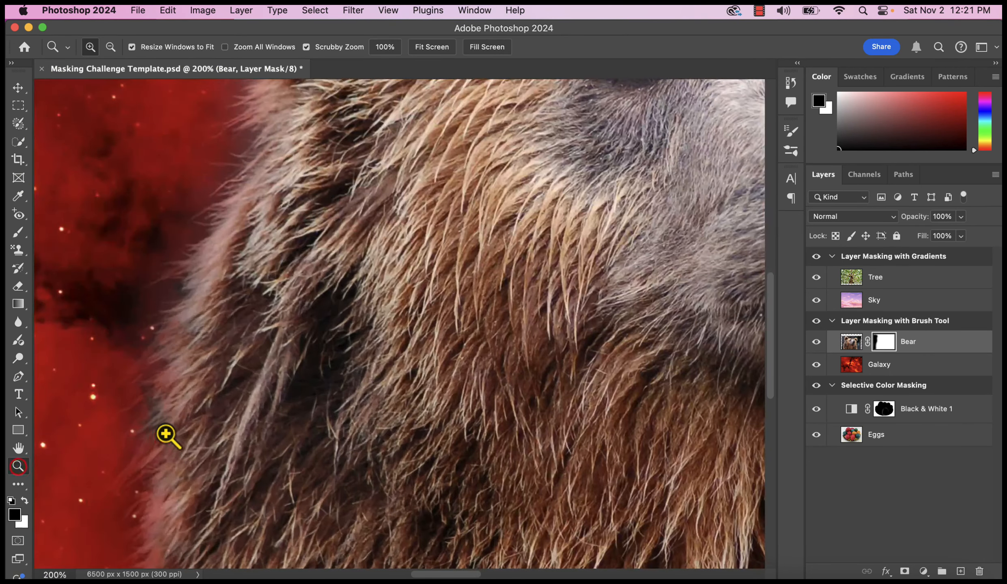
click(166, 434)
scroll(117, 479, down, 3)
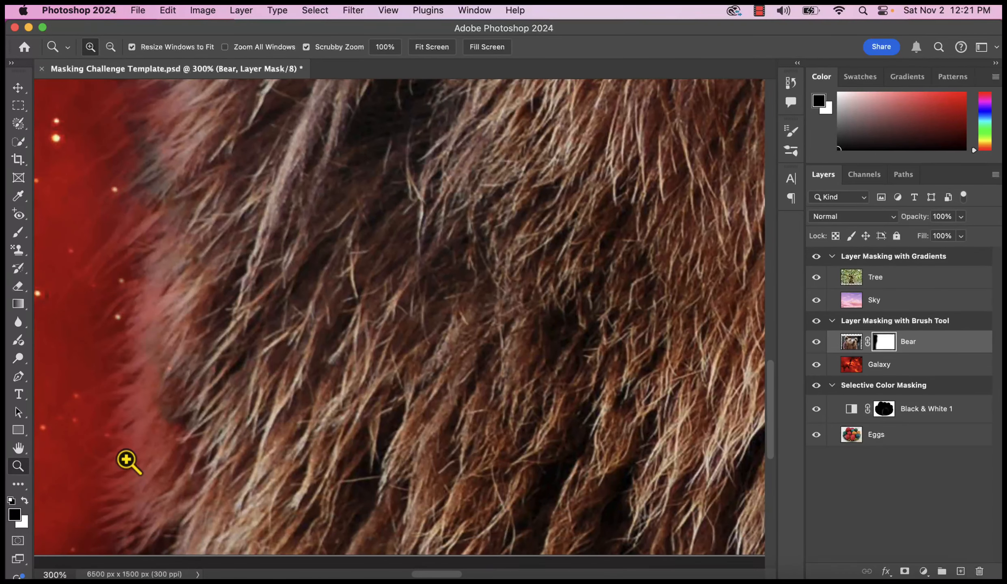
scroll(132, 342, up, 10)
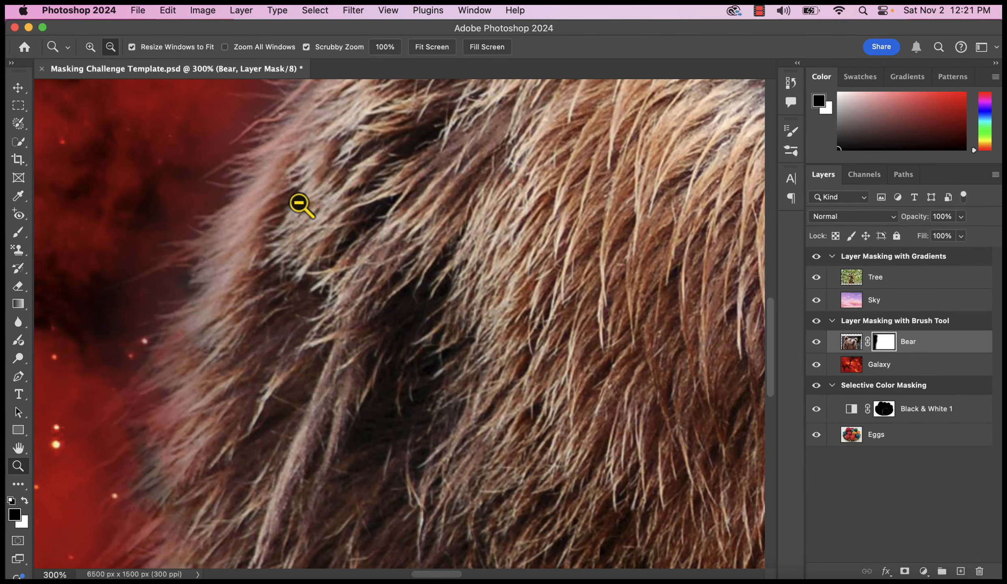
alt+click(284, 211)
alt+click(264, 227)
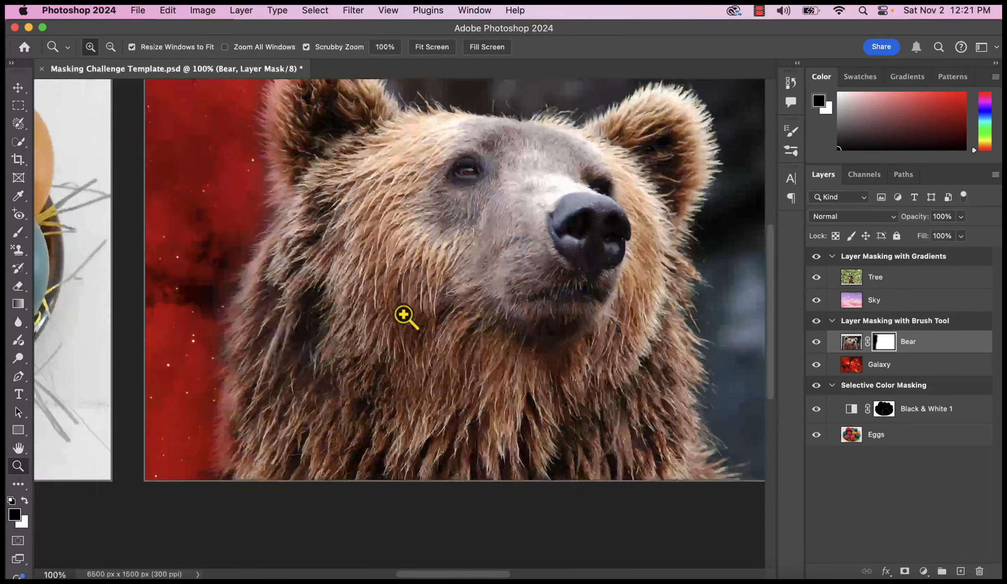
Step: Try masking the background right of the bear with a 364 px Hard Round brush at 100% hardness, and undo the strokes
scroll(402, 319, up, 3)
drag(474, 575, 517, 576)
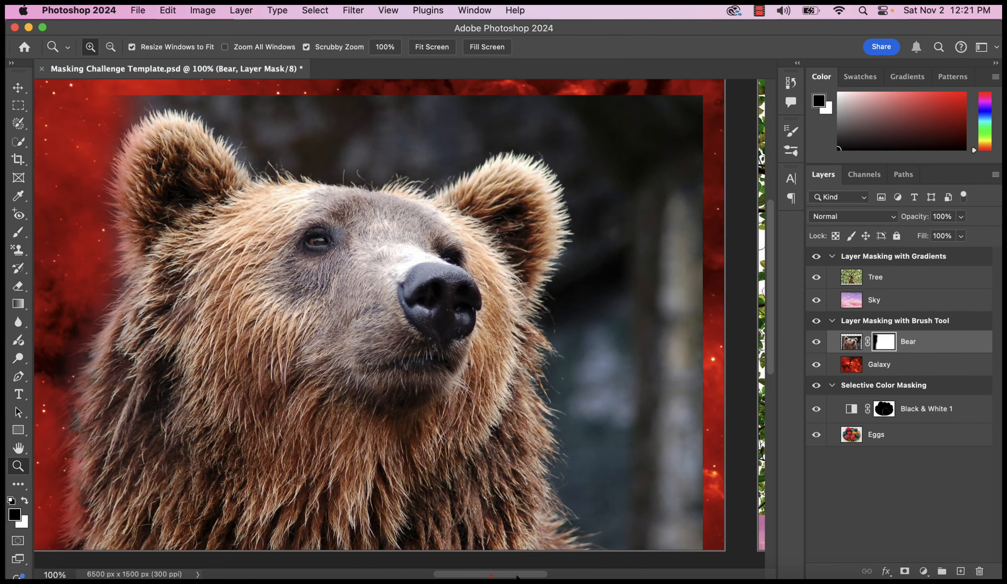
click(18, 233)
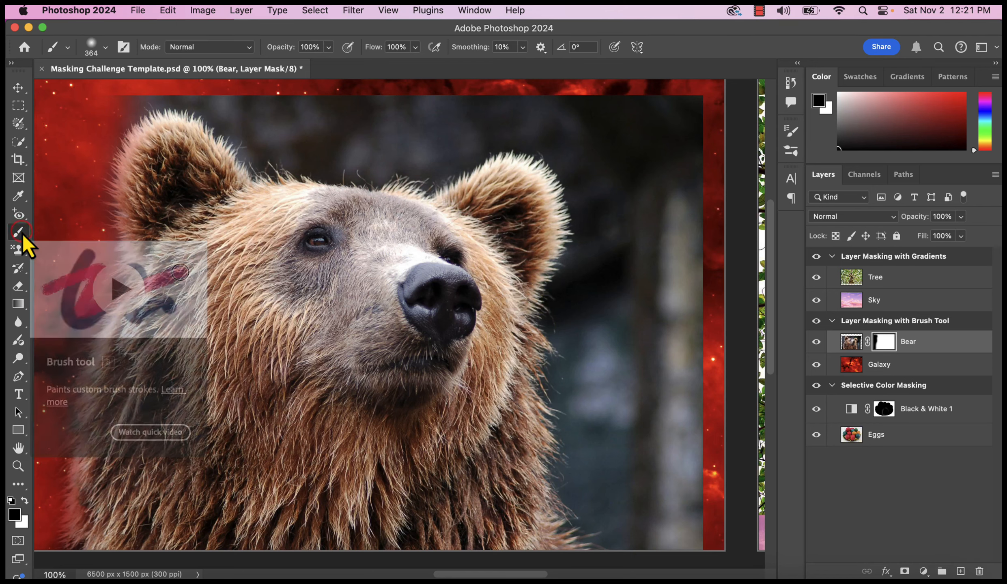
click(100, 48)
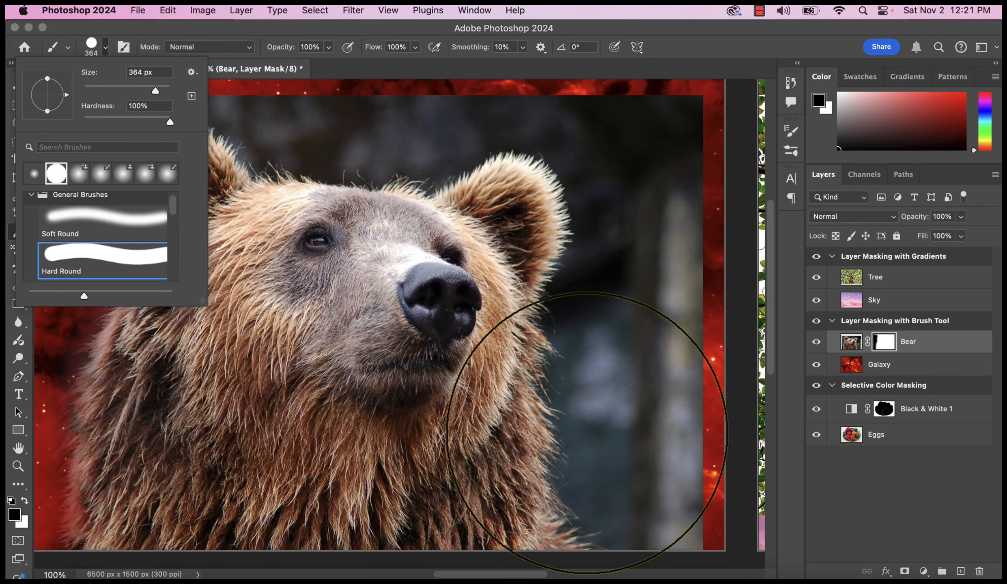
drag(630, 479, 606, 353)
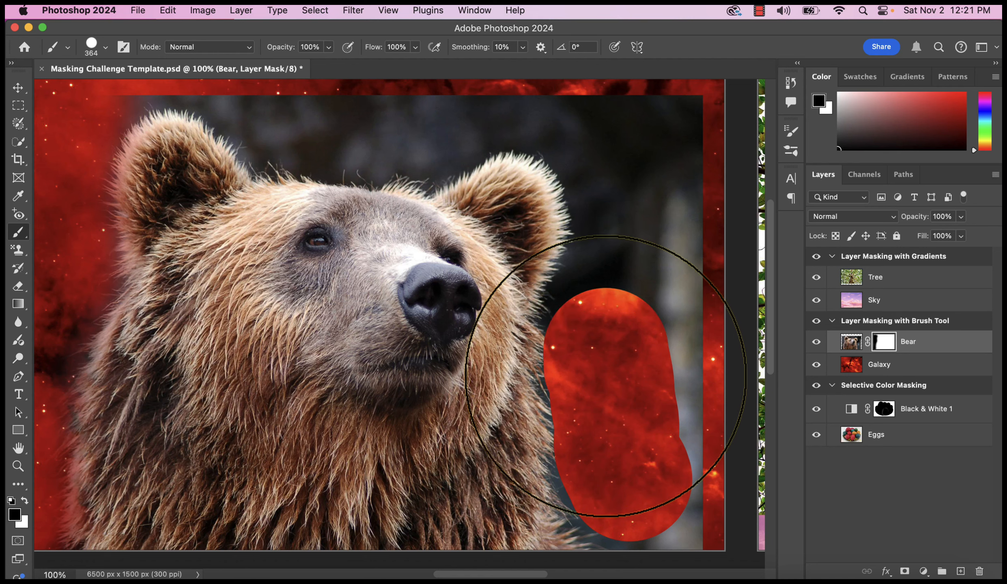
mouse_move(606, 458)
mouse_down()
mouse_move(623, 483)
mouse_move(659, 484)
mouse_move(636, 423)
mouse_move(650, 378)
mouse_up()
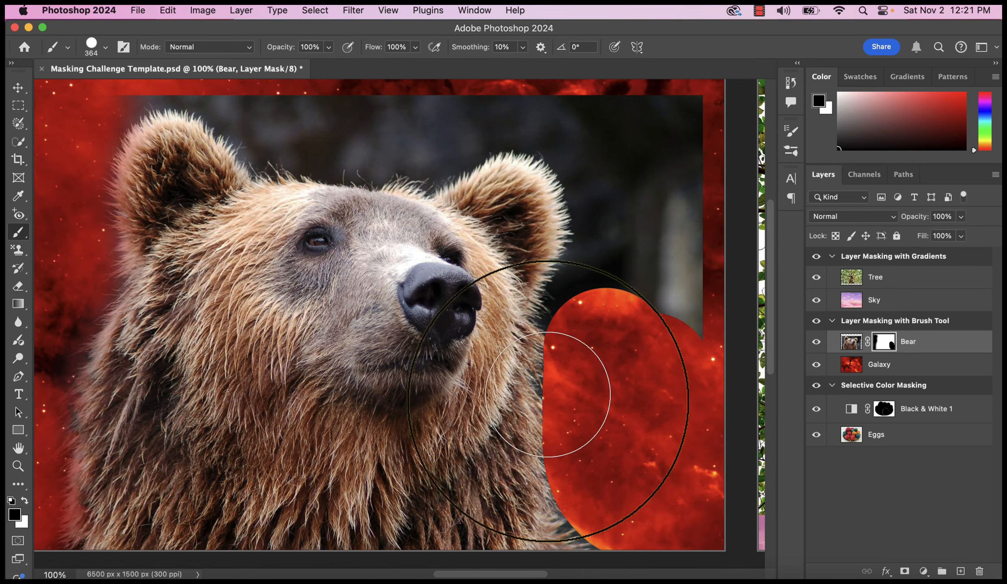
mouse_move(596, 359)
mouse_down()
mouse_move(605, 491)
mouse_move(623, 505)
mouse_move(612, 511)
mouse_move(622, 494)
mouse_move(624, 306)
mouse_move(581, 339)
mouse_move(606, 309)
mouse_up()
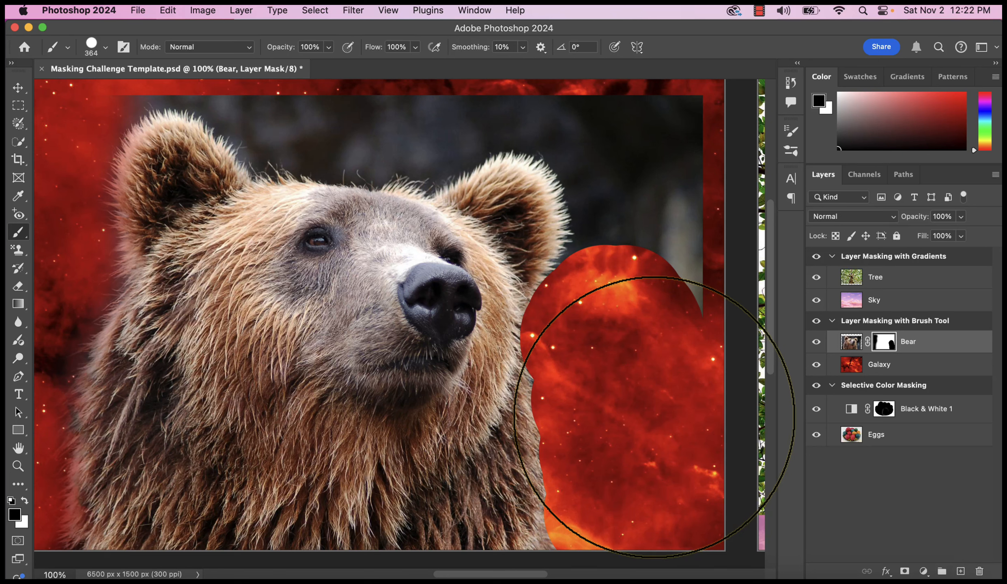
key(super+z)
Step: Paint black on the Bear mask with the Soft Round brush at 0% hardness to hide the background beside and above the right ear
click(97, 47)
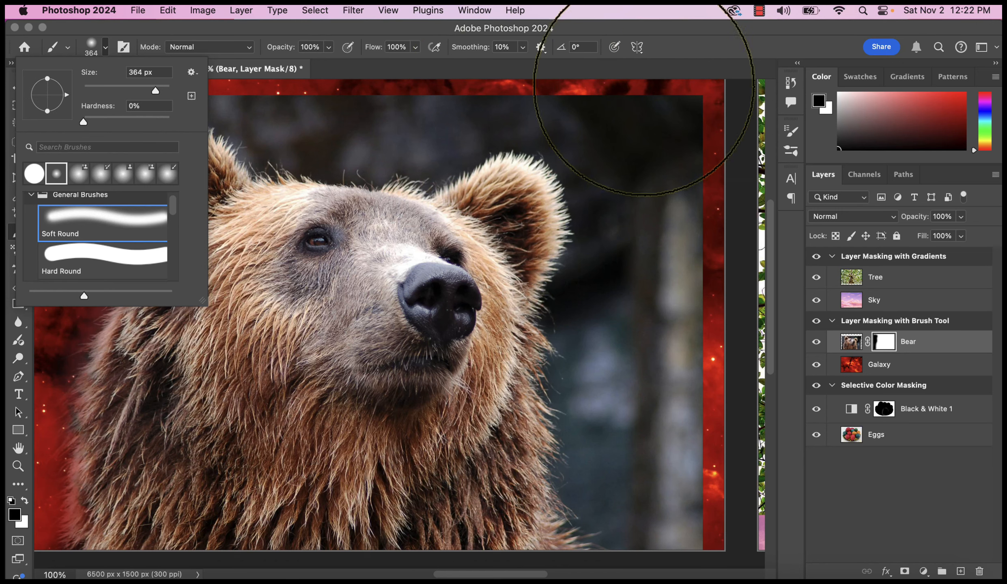
mouse_move(667, 492)
mouse_down()
mouse_move(638, 401)
mouse_move(634, 308)
mouse_move(685, 468)
mouse_move(684, 383)
mouse_move(697, 468)
mouse_move(701, 520)
mouse_move(646, 521)
mouse_move(636, 500)
mouse_move(643, 484)
mouse_move(619, 478)
mouse_move(641, 428)
mouse_move(600, 384)
mouse_move(621, 485)
mouse_move(656, 547)
mouse_up()
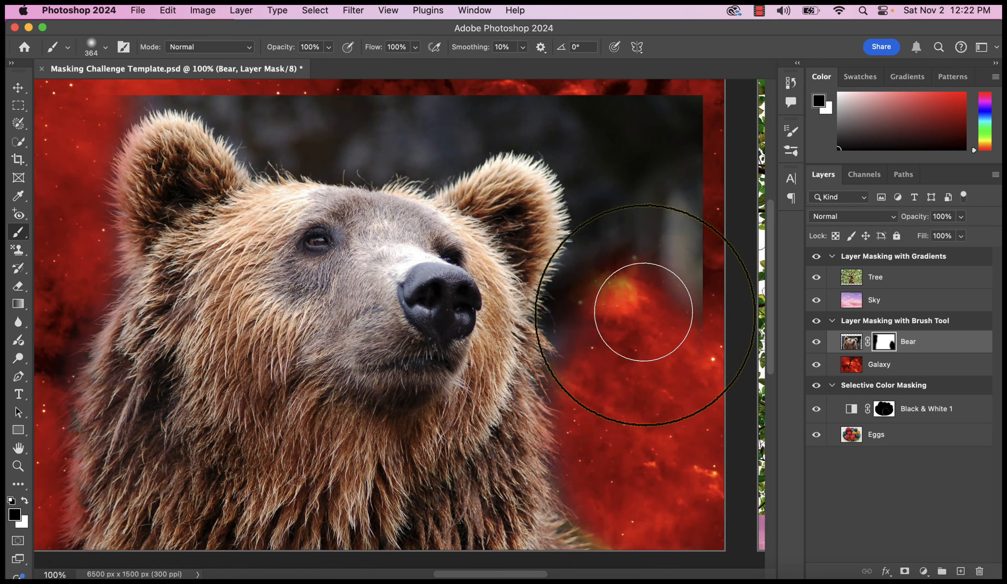
scroll(649, 333, down, 2)
scroll(647, 318, up, 3)
mouse_move(670, 312)
mouse_down()
mouse_move(629, 180)
mouse_move(692, 195)
mouse_move(696, 273)
mouse_move(677, 133)
mouse_move(702, 251)
mouse_move(683, 358)
mouse_move(635, 363)
mouse_move(614, 379)
mouse_move(588, 369)
mouse_move(623, 260)
mouse_move(593, 180)
mouse_move(543, 164)
mouse_move(387, 172)
mouse_move(355, 162)
mouse_up()
Step: Paint black over the bear's face on the mask, restore the face with white, and set the foreground back to black
mouse_move(357, 228)
mouse_down()
mouse_move(304, 311)
mouse_move(472, 314)
mouse_up()
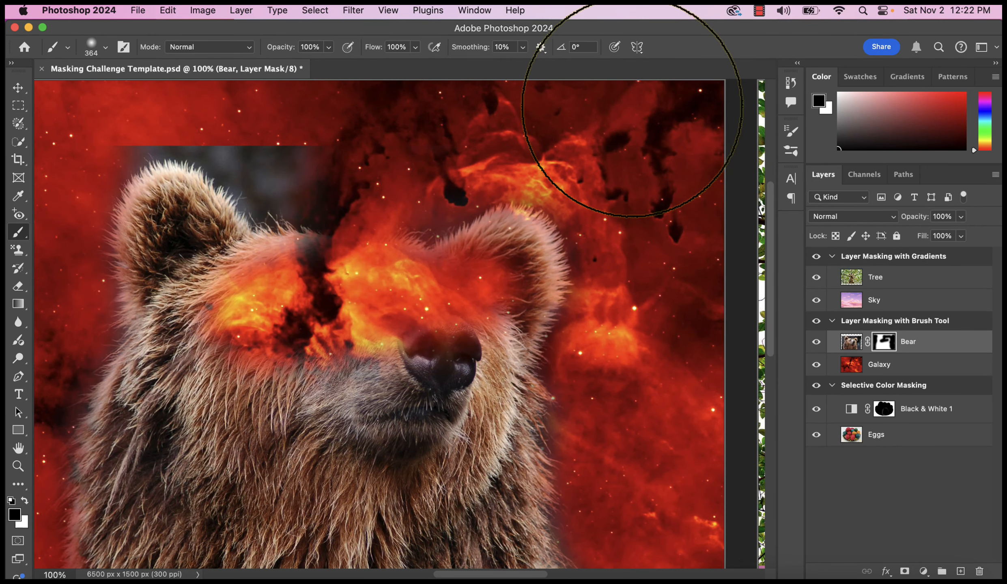
click(26, 501)
mouse_move(360, 318)
mouse_down()
mouse_move(366, 373)
mouse_move(371, 341)
mouse_move(403, 308)
mouse_move(478, 286)
mouse_move(493, 294)
mouse_move(366, 339)
mouse_move(270, 308)
mouse_move(307, 311)
mouse_move(273, 299)
mouse_move(389, 301)
mouse_move(276, 286)
mouse_move(252, 313)
mouse_move(389, 368)
mouse_move(475, 291)
mouse_move(426, 391)
mouse_up()
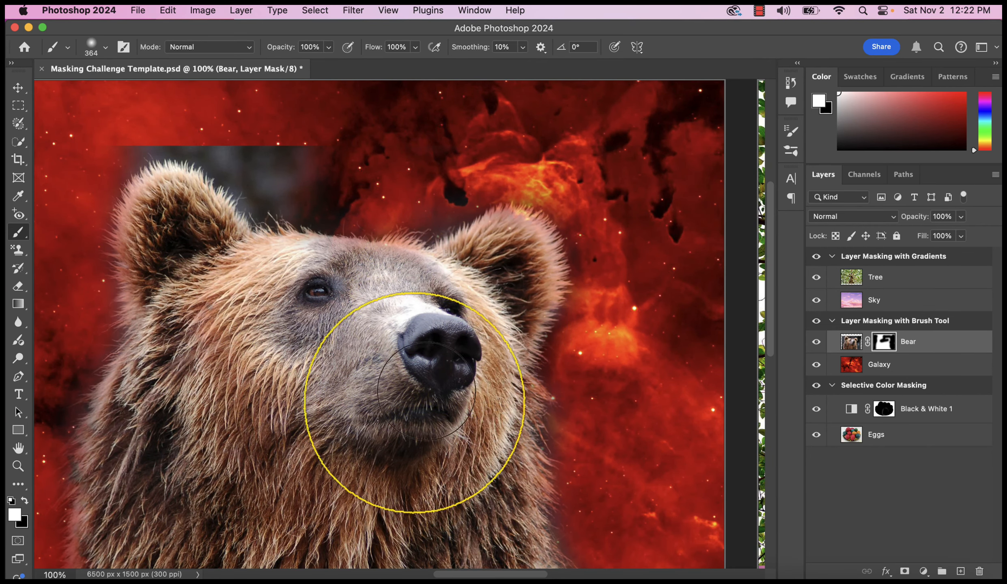
scroll(427, 391, up, 5)
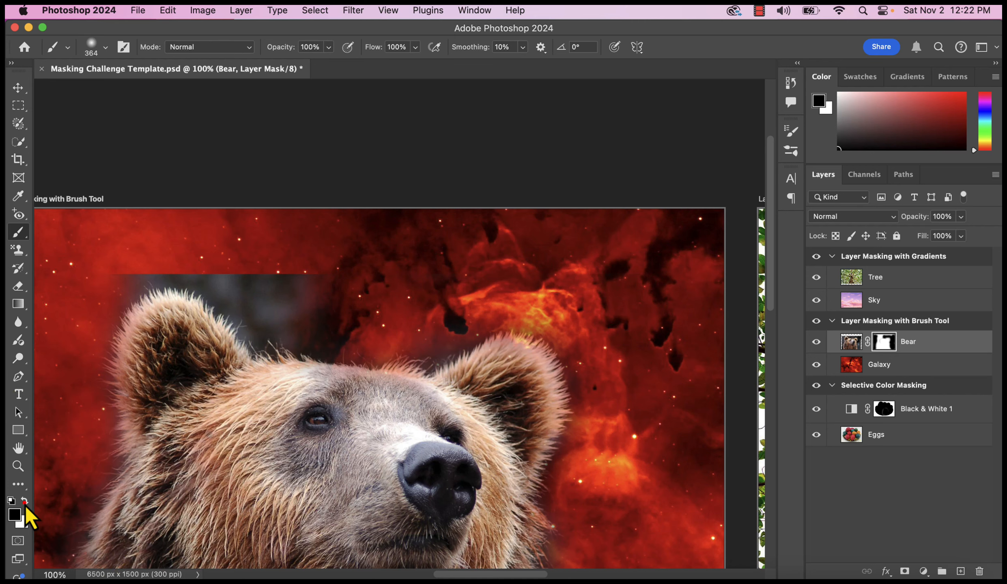
Step: Paint black on the Bear mask to hide the remaining background between the ears and around the left ear
mouse_move(308, 300)
mouse_down()
mouse_move(191, 224)
mouse_move(154, 227)
mouse_up()
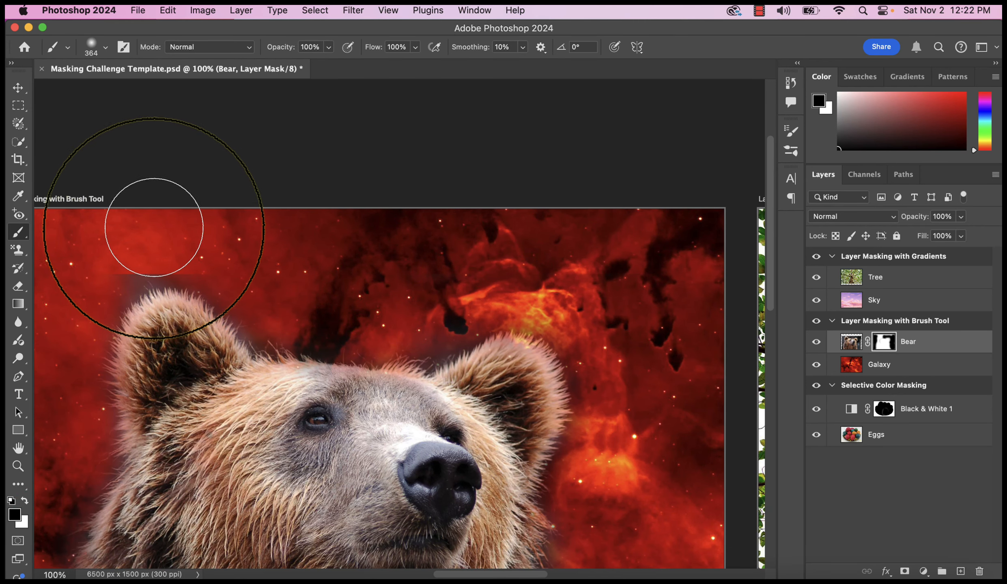
scroll(562, 364, down, 4)
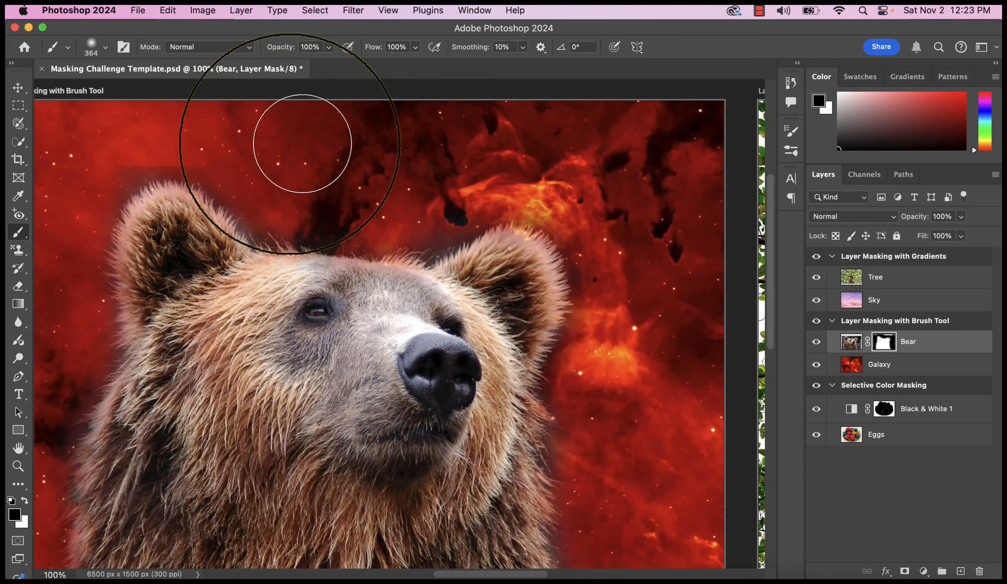
drag(124, 126, 178, 136)
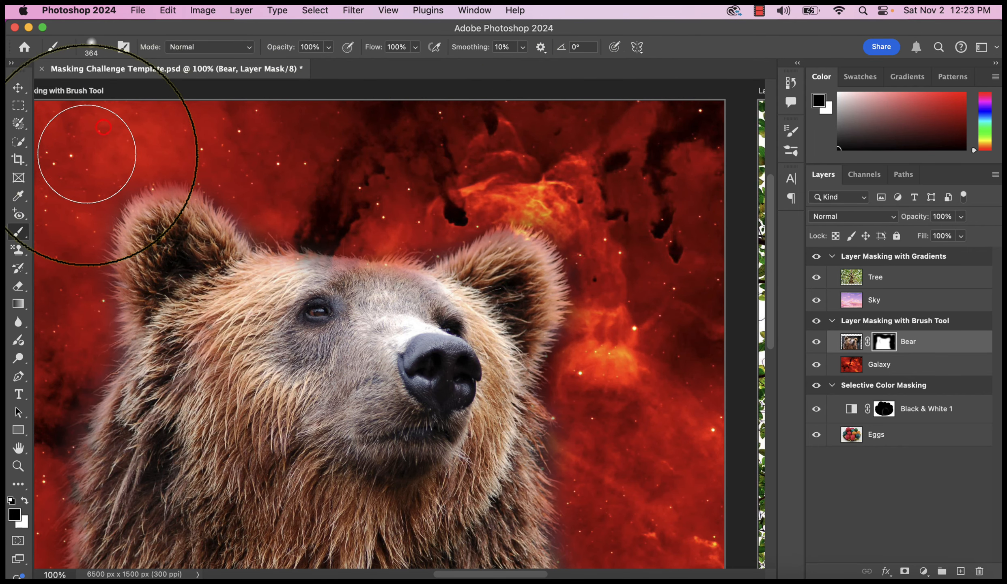
scroll(506, 326, down, 5)
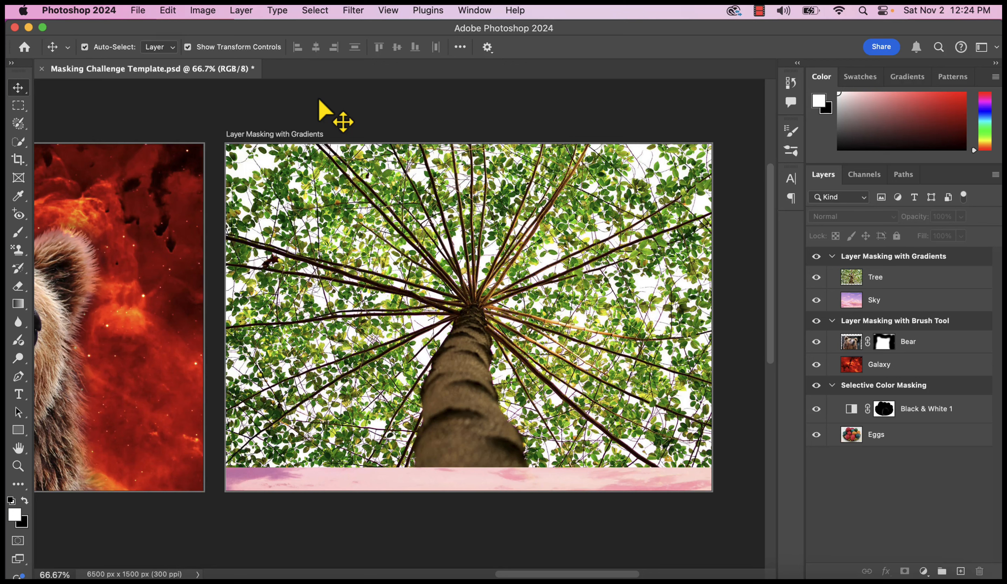
Step: Hide the Tree layer to view the Sky layer beneath it, and show the Tree layer again
click(953, 304)
click(943, 279)
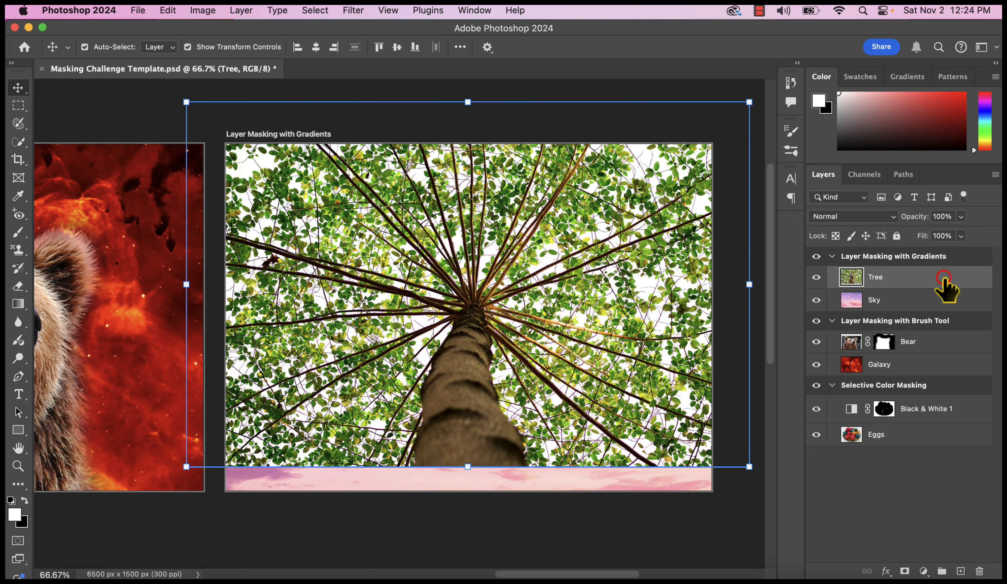
click(818, 278)
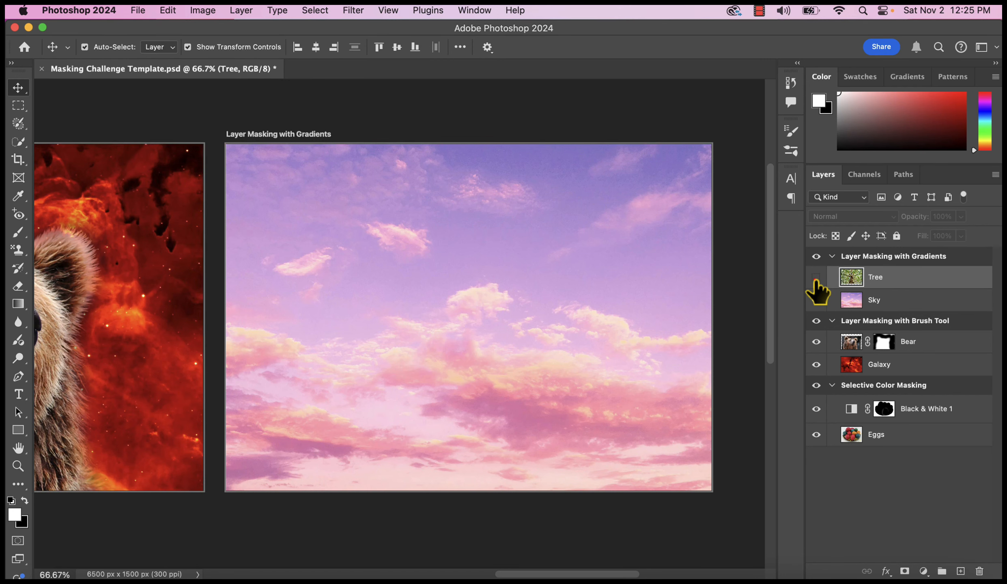
click(815, 279)
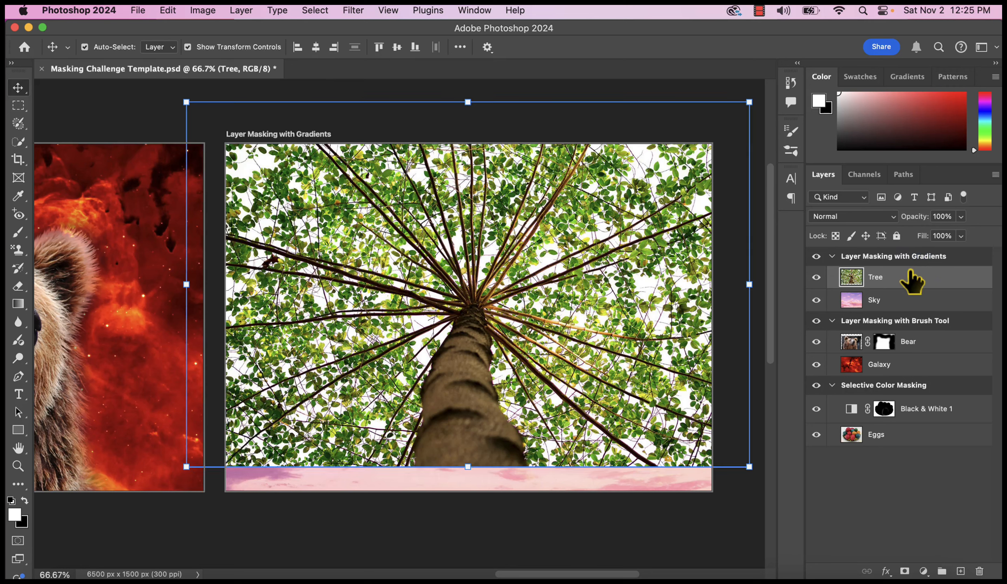
Step: Add a layer mask to the Tree layer and make the mask active
click(887, 274)
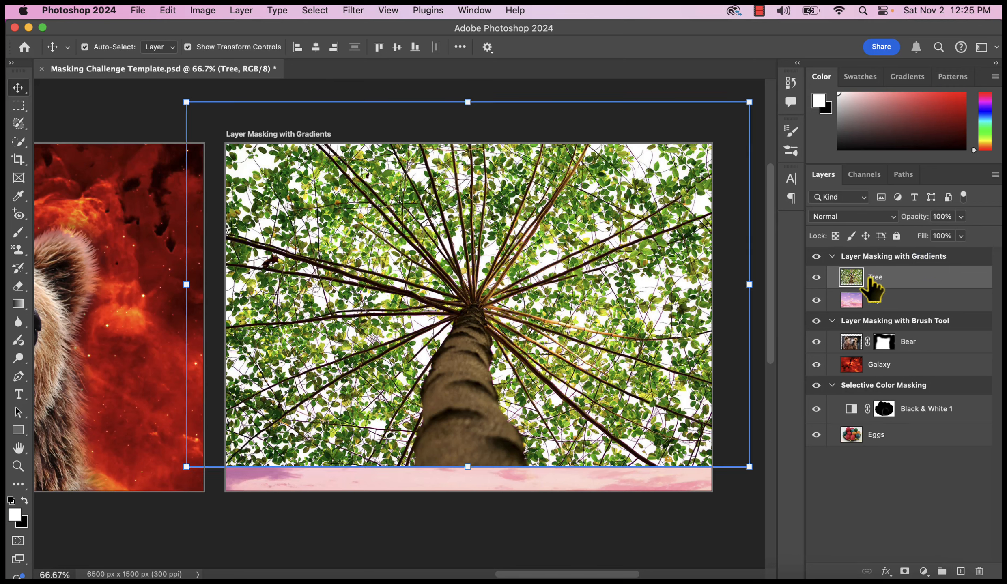
click(905, 571)
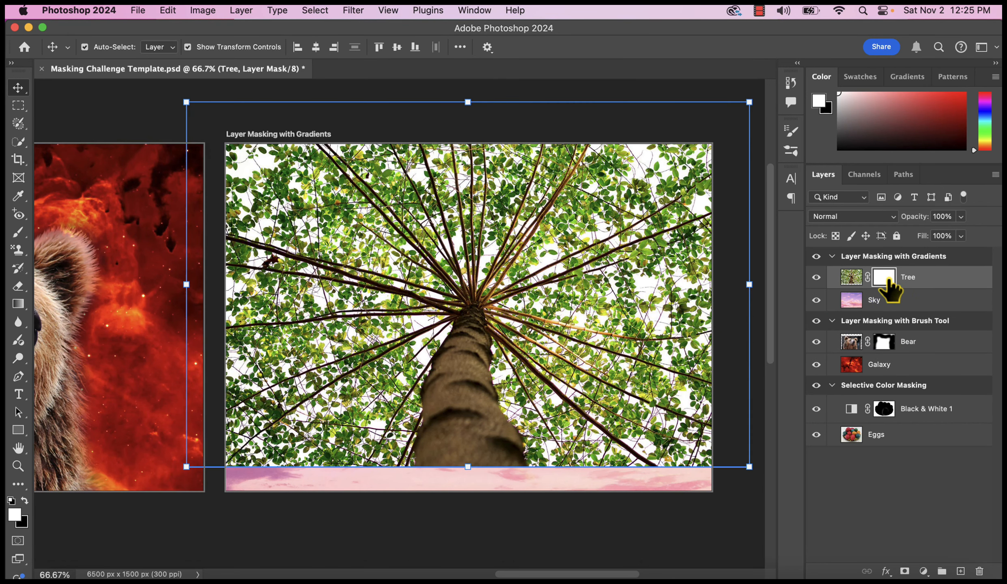
click(887, 278)
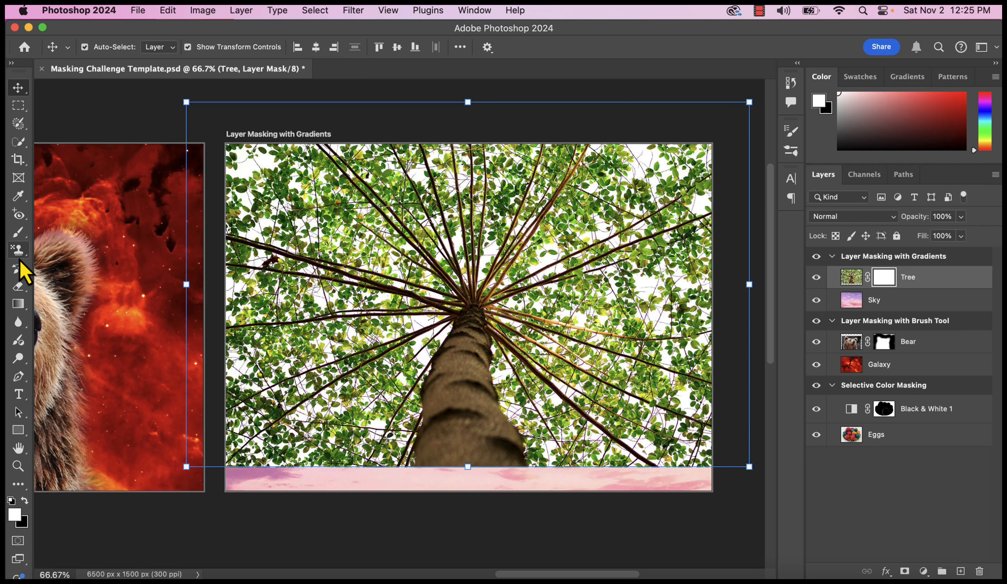
Step: Set the Gradient tool to the first Basics preset, the white-to-black gradient
click(19, 305)
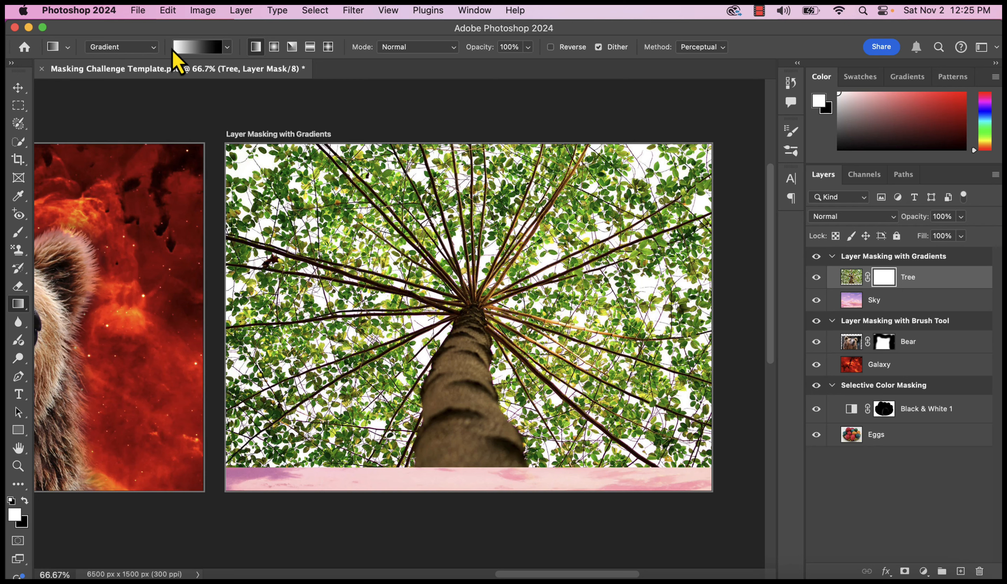
click(188, 48)
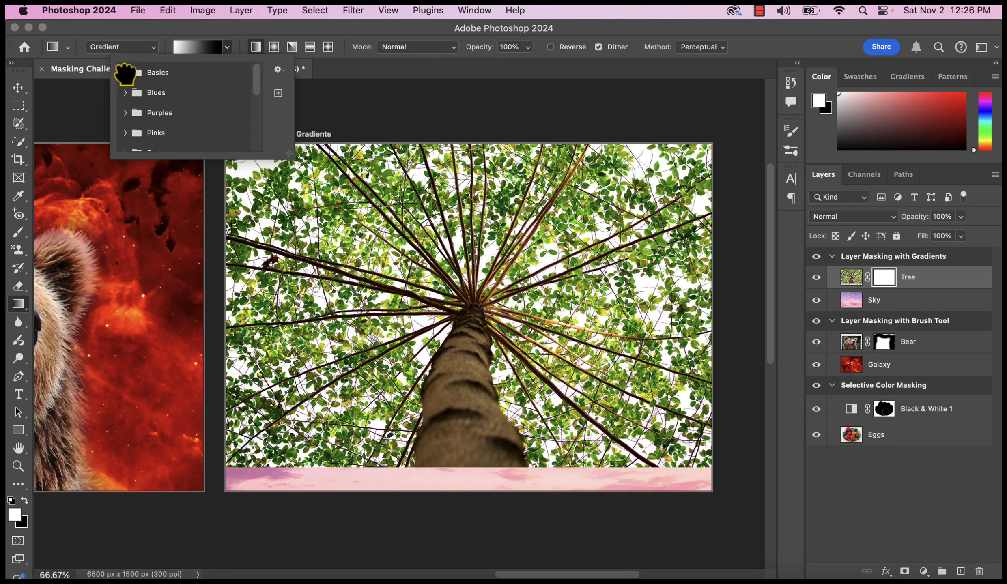
click(125, 72)
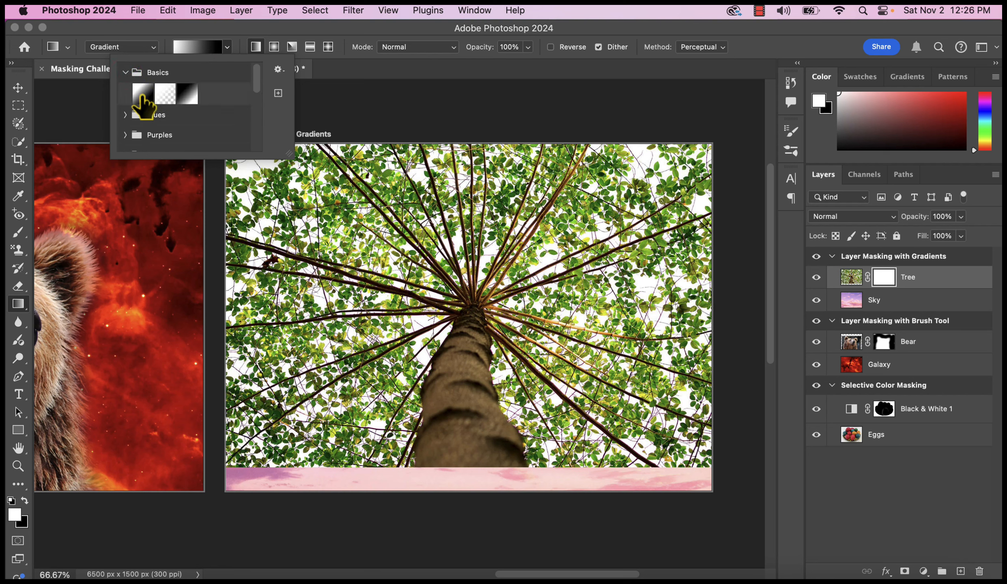
click(142, 97)
key(v)
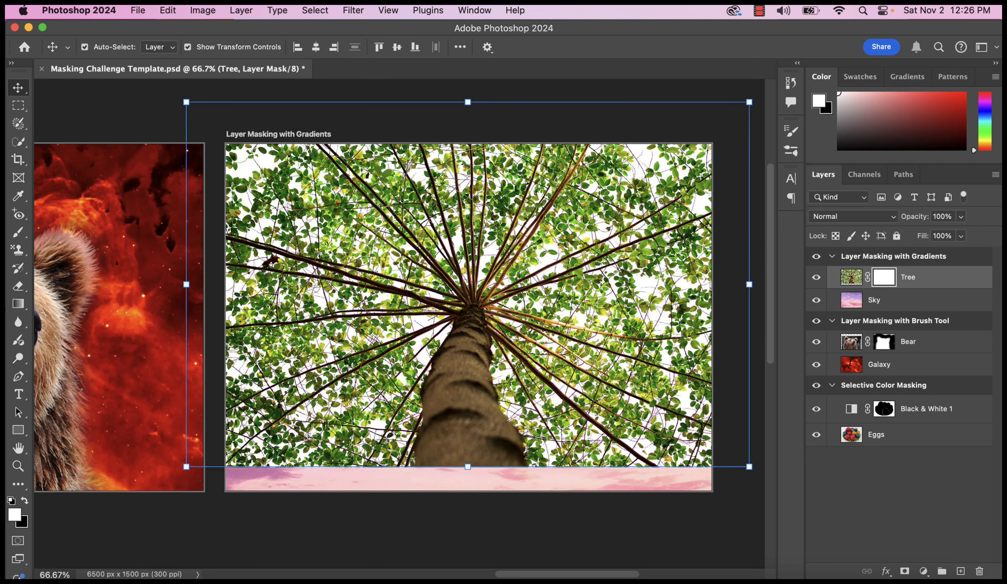
Step: Try a linear white-to-black gradient on the Tree mask from the trunk's base up to the canopy's top, and undo it
click(18, 304)
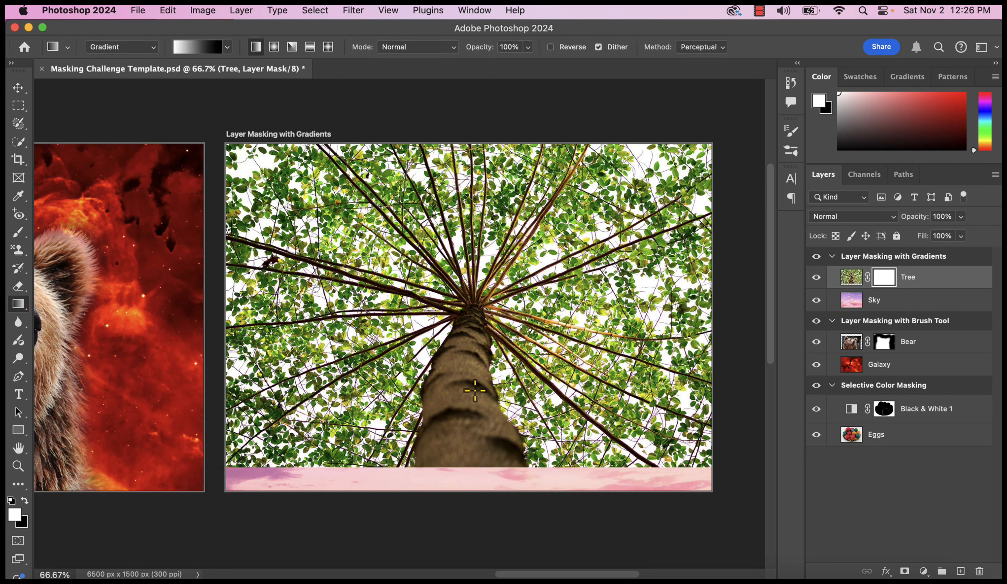
drag(463, 468, 467, 162)
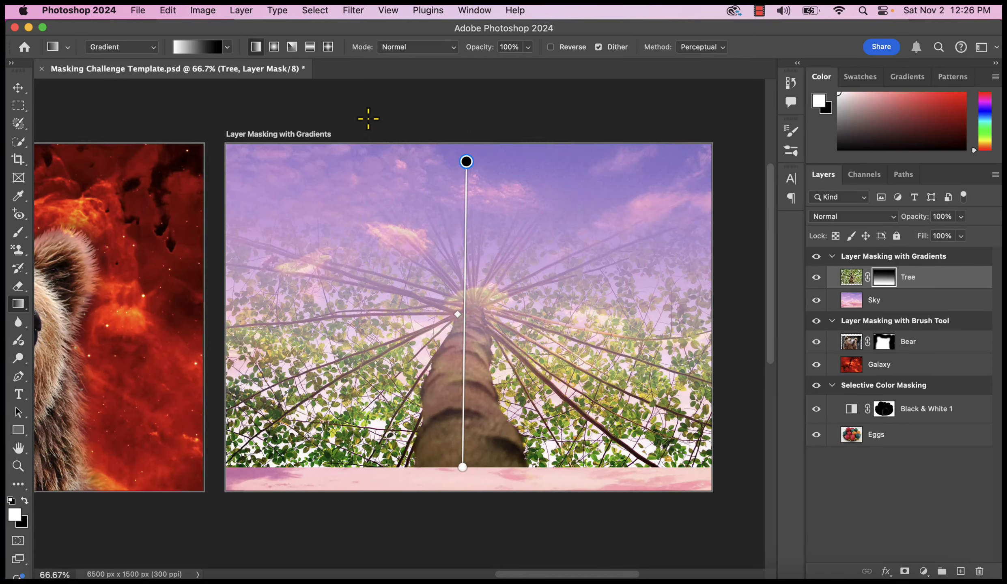
click(20, 90)
click(378, 232)
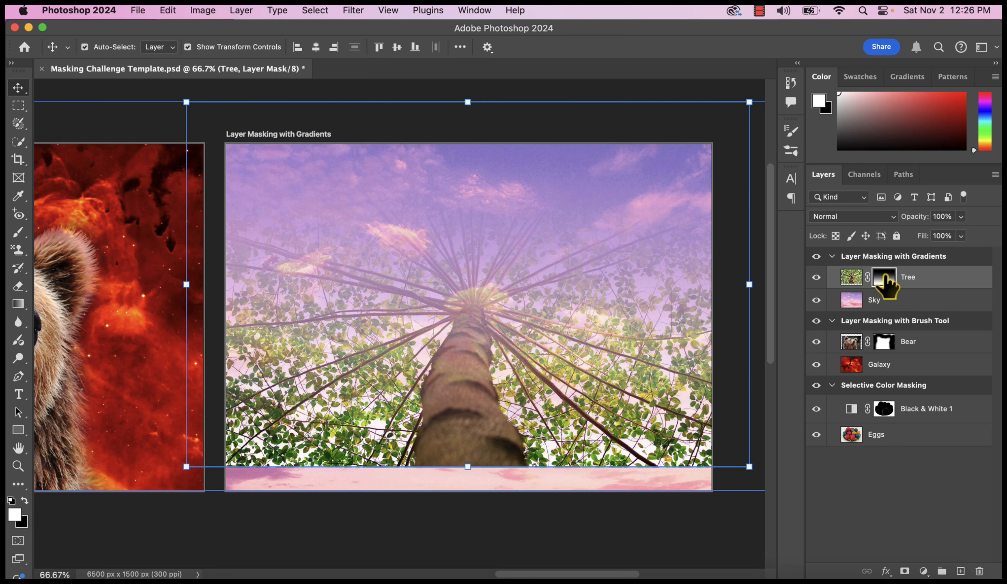
key(super+z)
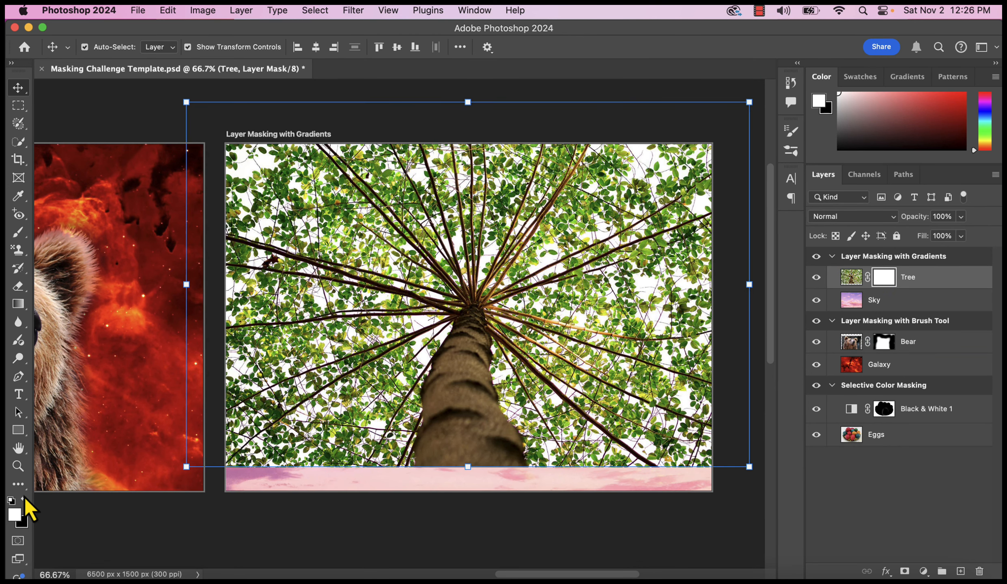
Step: Apply a reversed linear gradient to the Tree mask from just below the trunk upward, extend its upper end, and adjust its midpoint
click(21, 302)
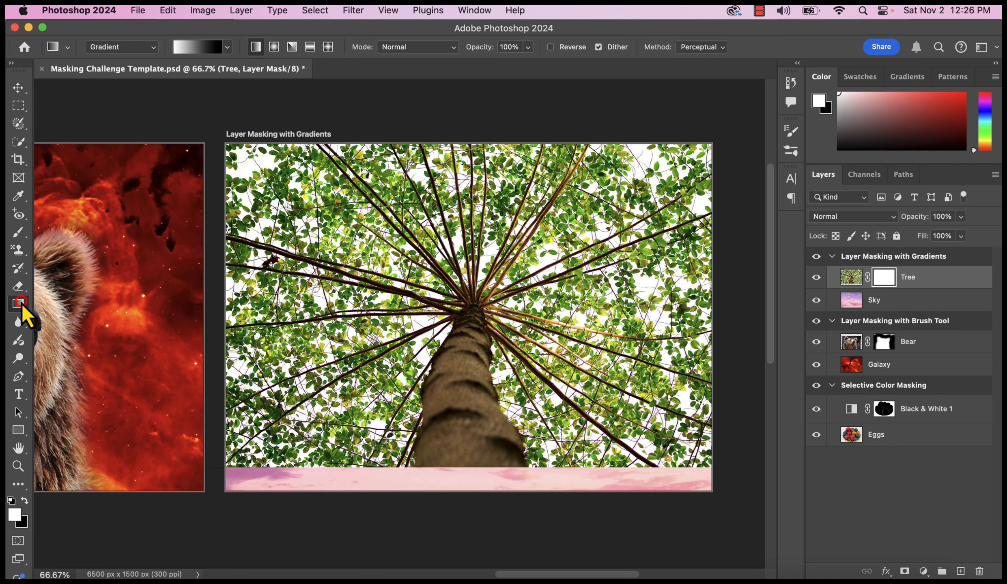
click(551, 48)
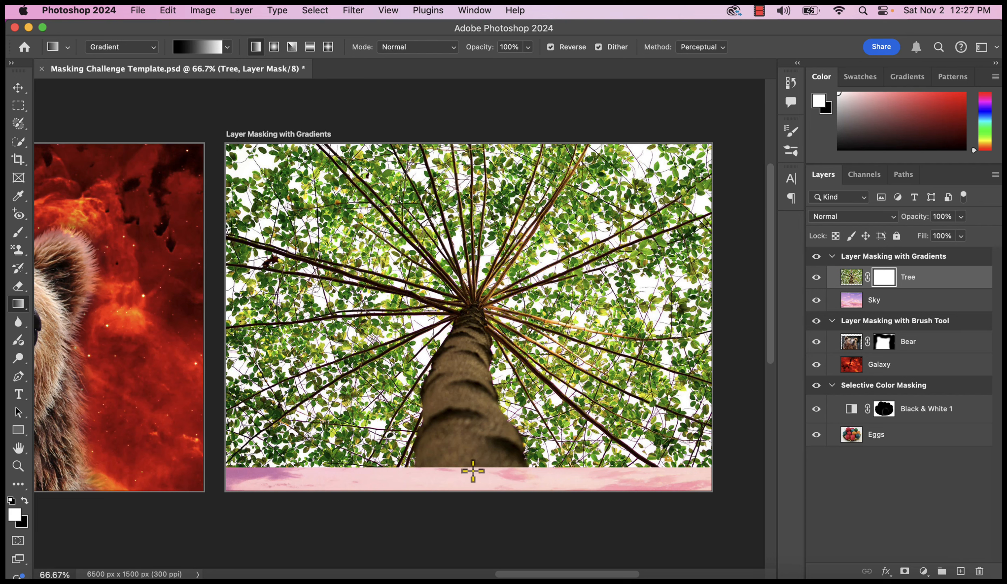
drag(473, 471, 472, 218)
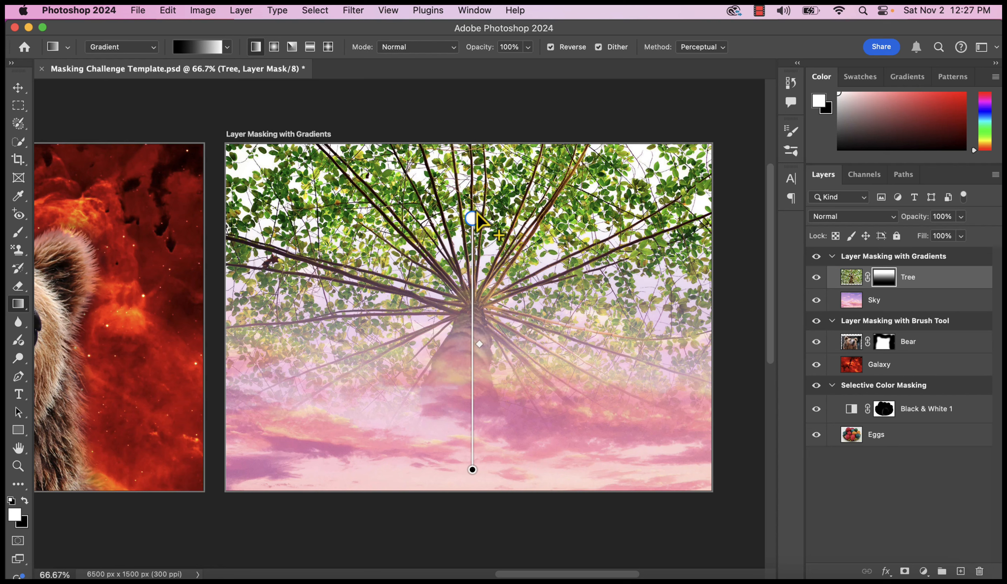
drag(473, 222, 475, 193)
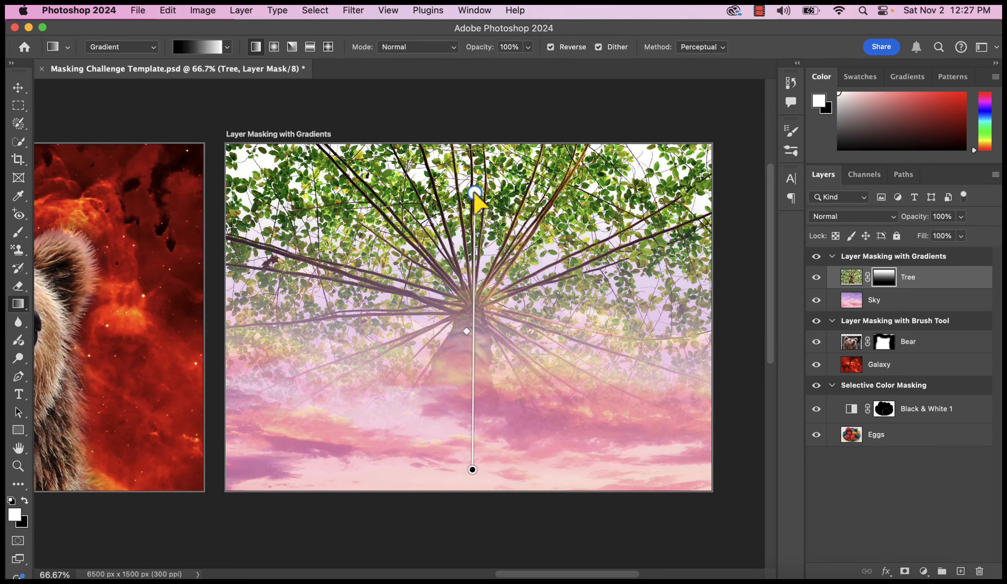
mouse_move(466, 332)
mouse_down()
mouse_move(467, 284)
mouse_move(466, 360)
mouse_move(468, 269)
mouse_move(467, 345)
mouse_up()
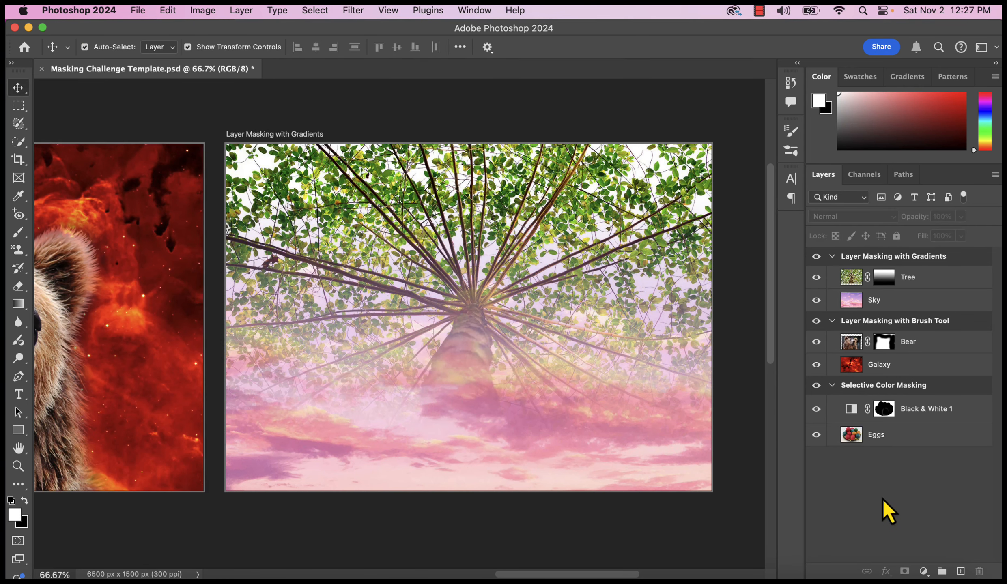
Step: Examine the tree's fade into the sky, and review the bear and eggs artboards
click(312, 422)
click(230, 397)
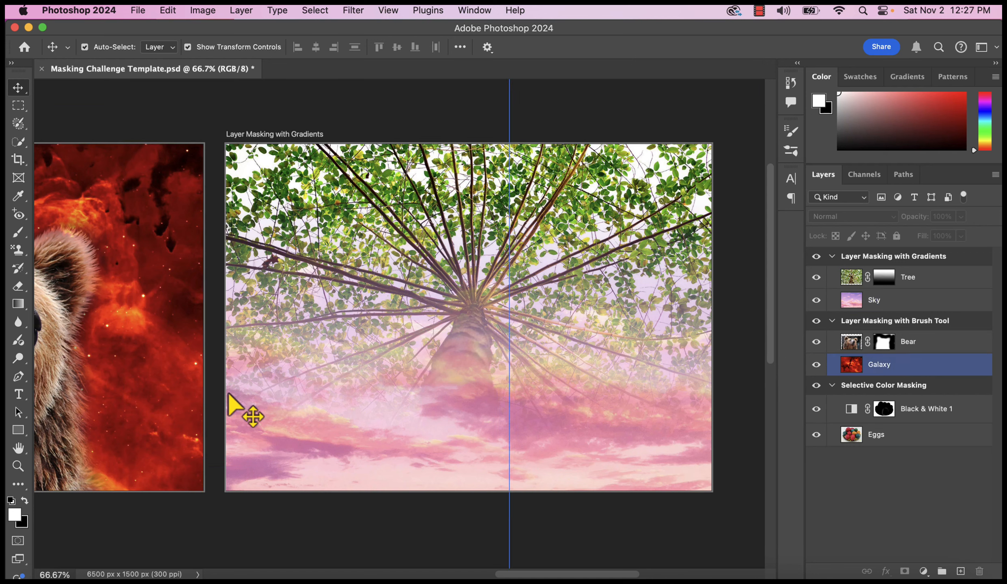
click(645, 440)
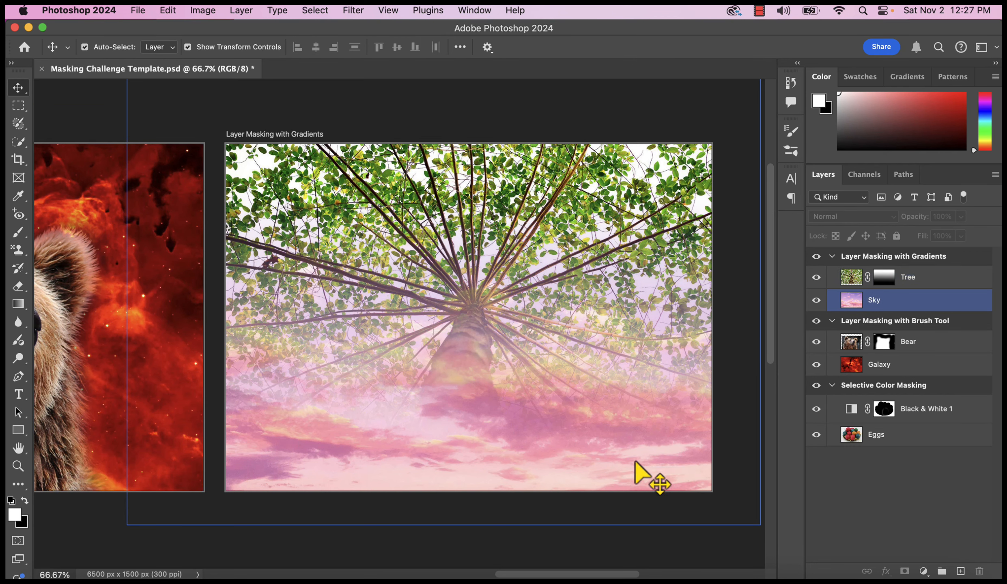
click(301, 409)
click(640, 458)
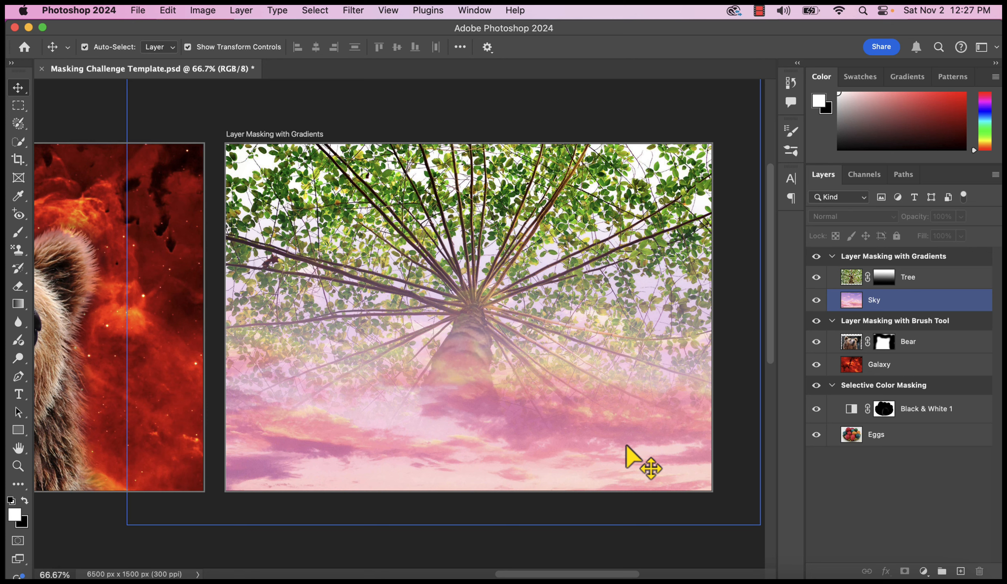
click(20, 454)
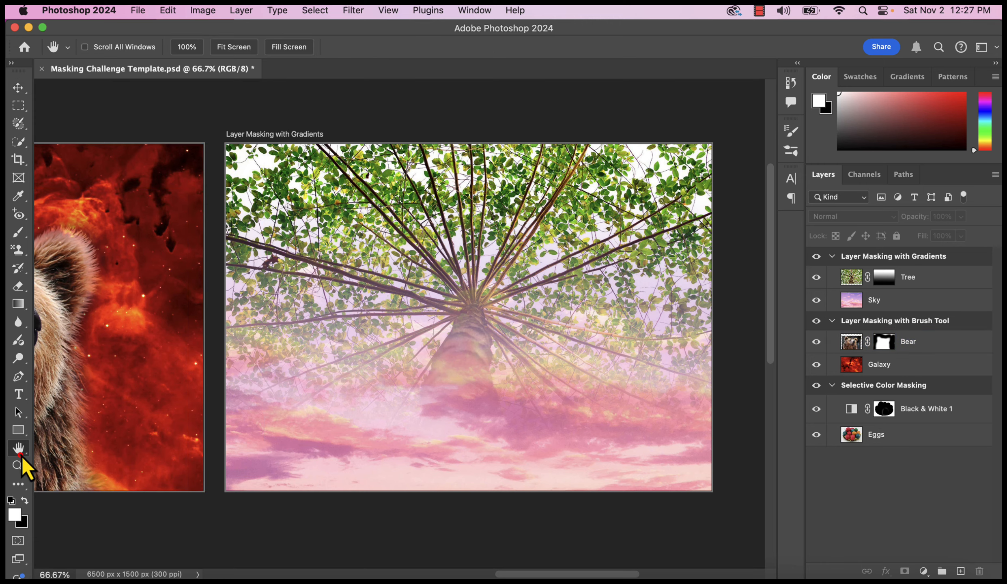
drag(107, 373, 510, 380)
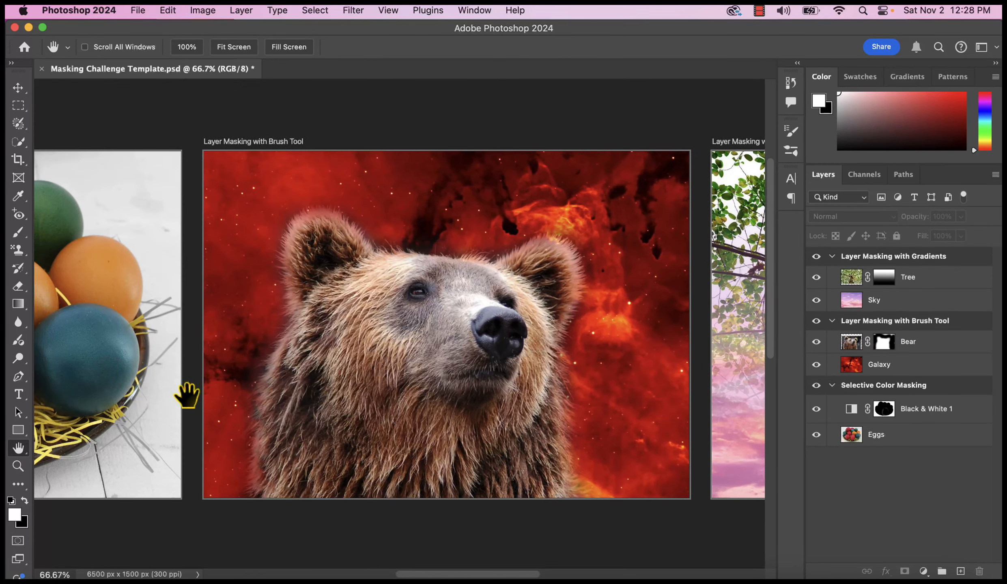
drag(176, 395, 522, 396)
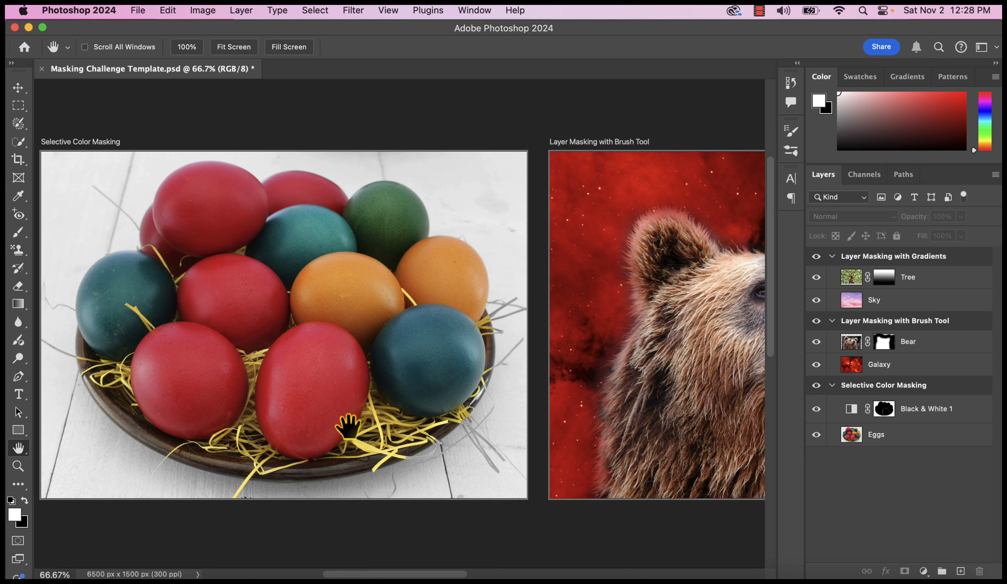
scroll(357, 406, right, 10)
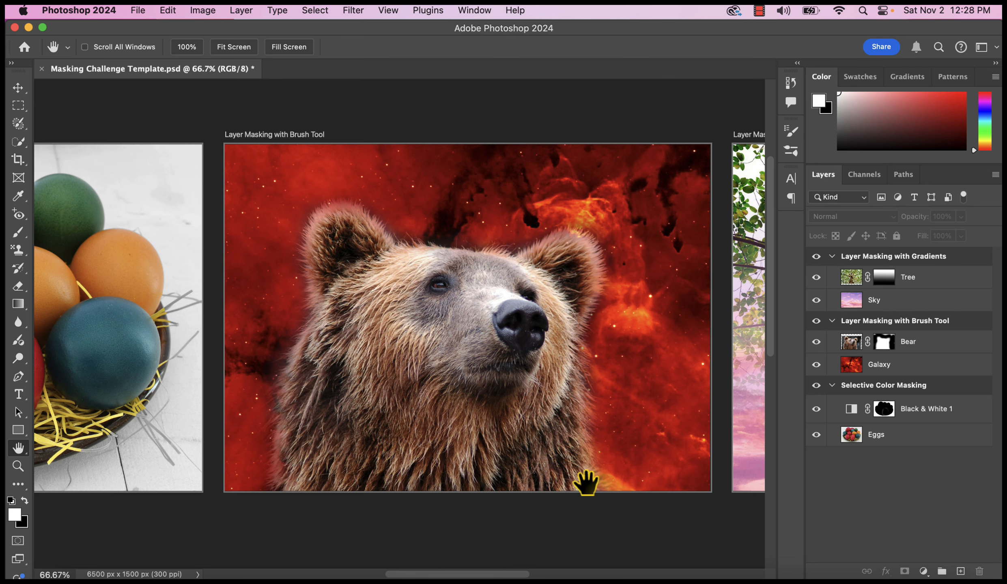
drag(657, 388, 441, 384)
drag(605, 401, 432, 400)
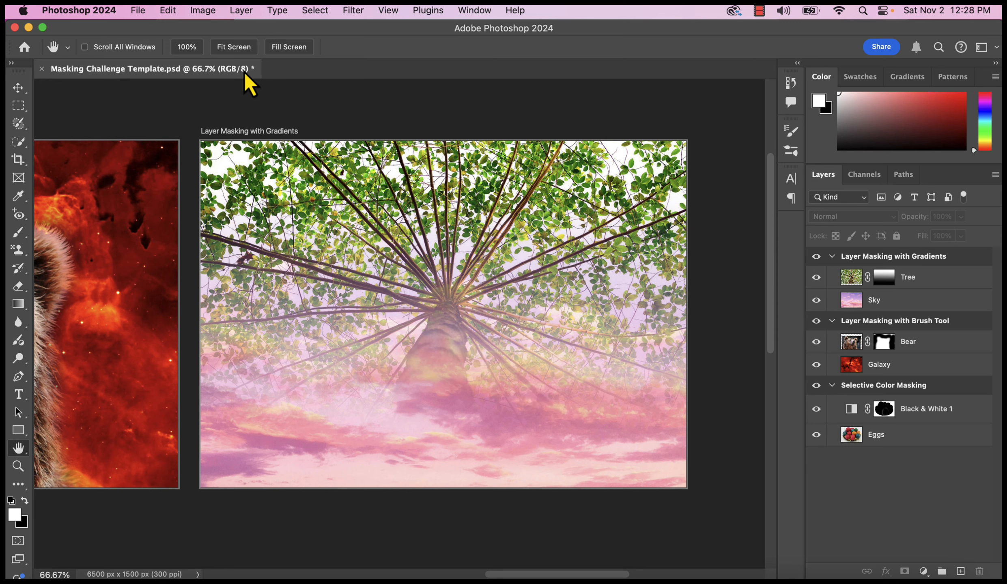
Step: Start an Artboards to PDF export and set its destination to the Design Project Files folder on the Desktop
click(138, 11)
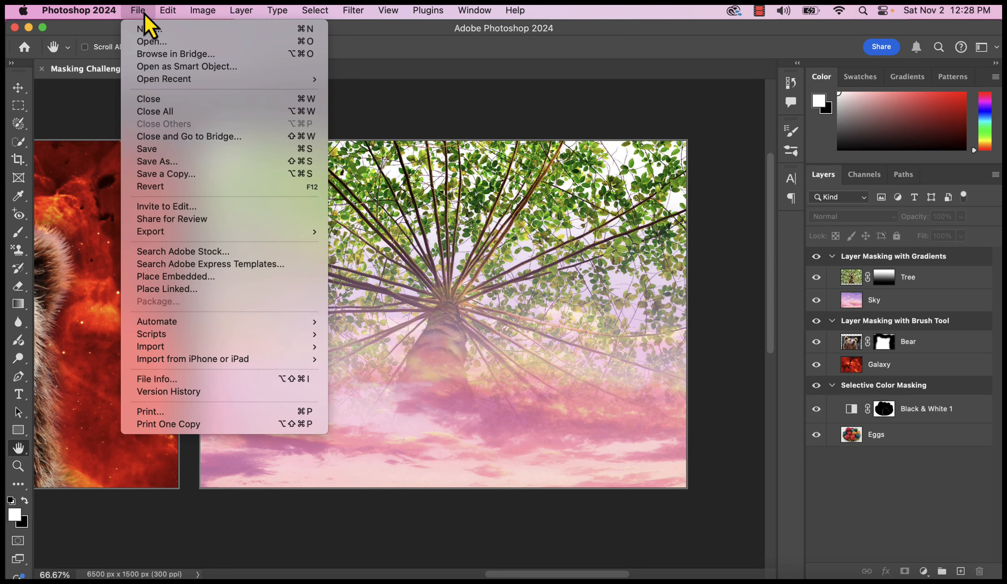
mouse_move(198, 234)
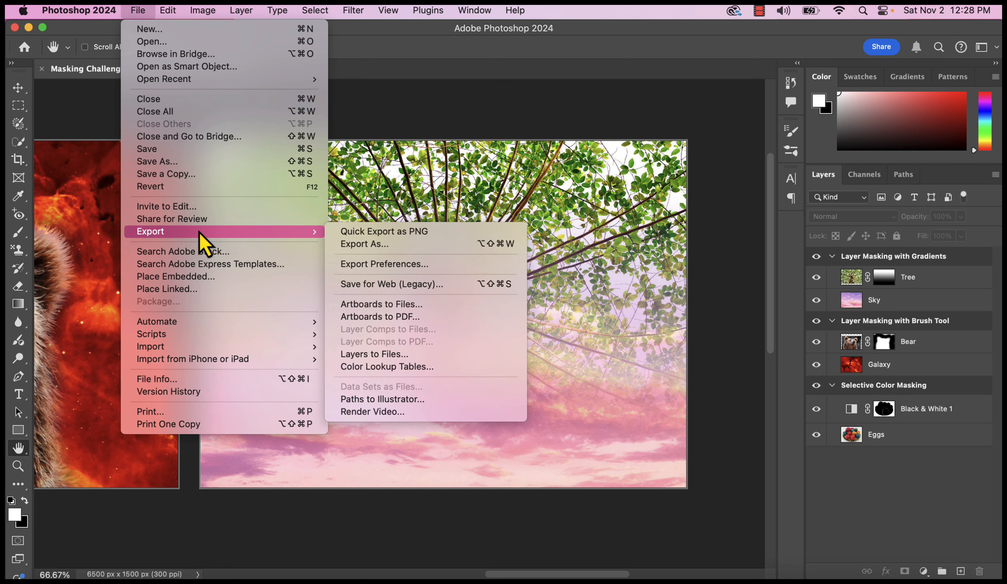
click(407, 317)
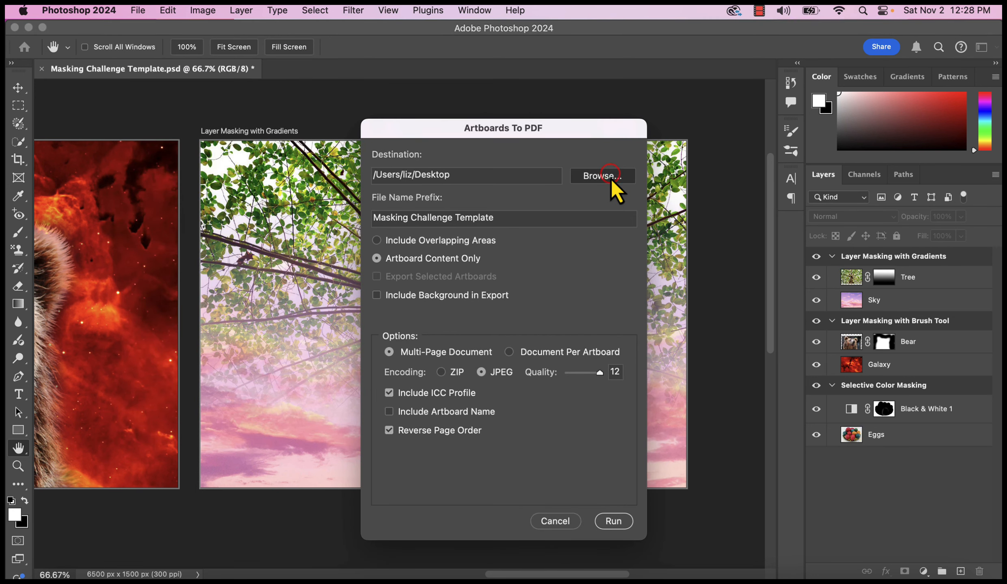
click(611, 177)
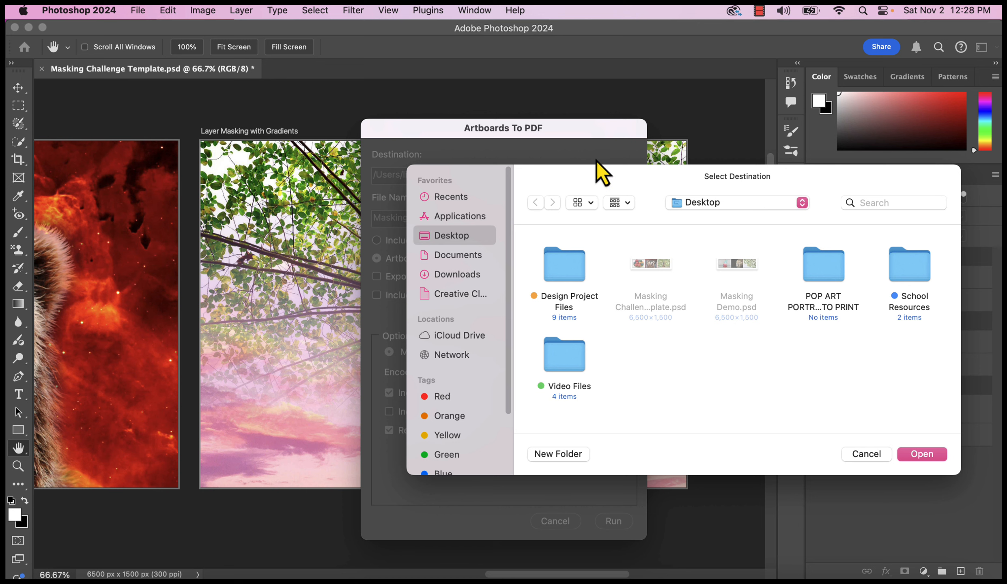
click(564, 268)
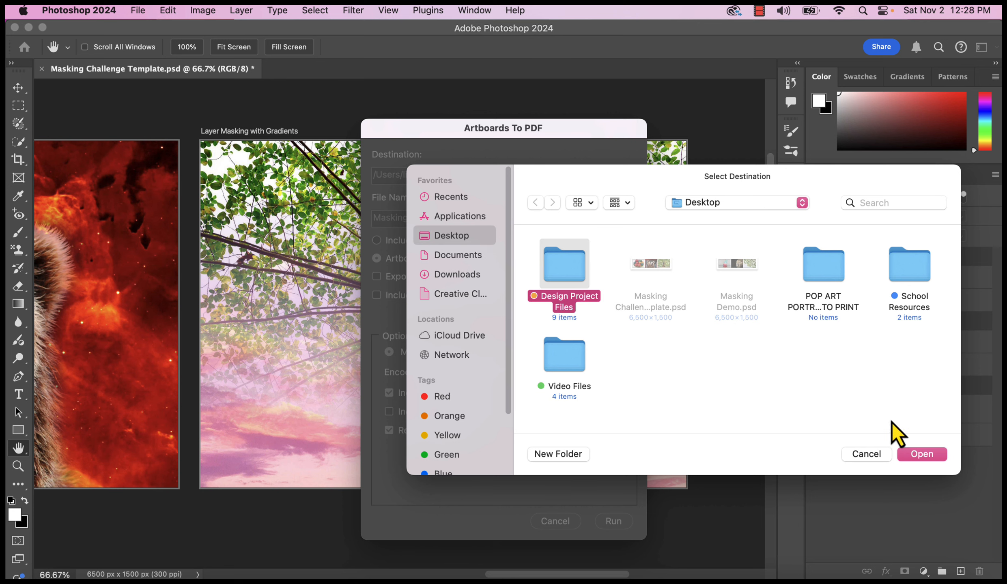
click(925, 454)
Step: Set the file name prefix to the author's first name in possessive form plus "FINAL MASKING CHALLENGE" and export the artboards as a multi-page PDF
click(591, 219)
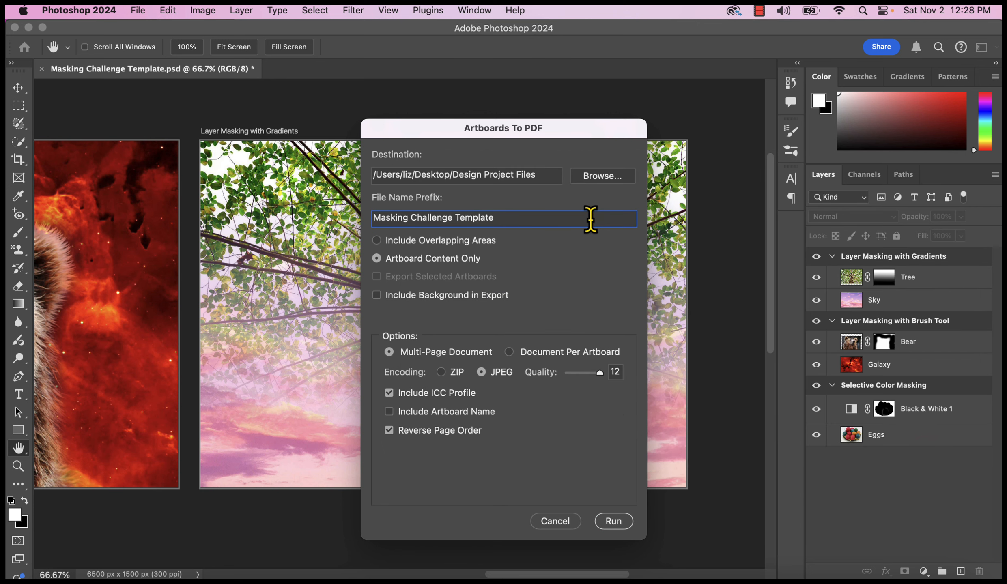
key(super+a)
key(BackSpace)
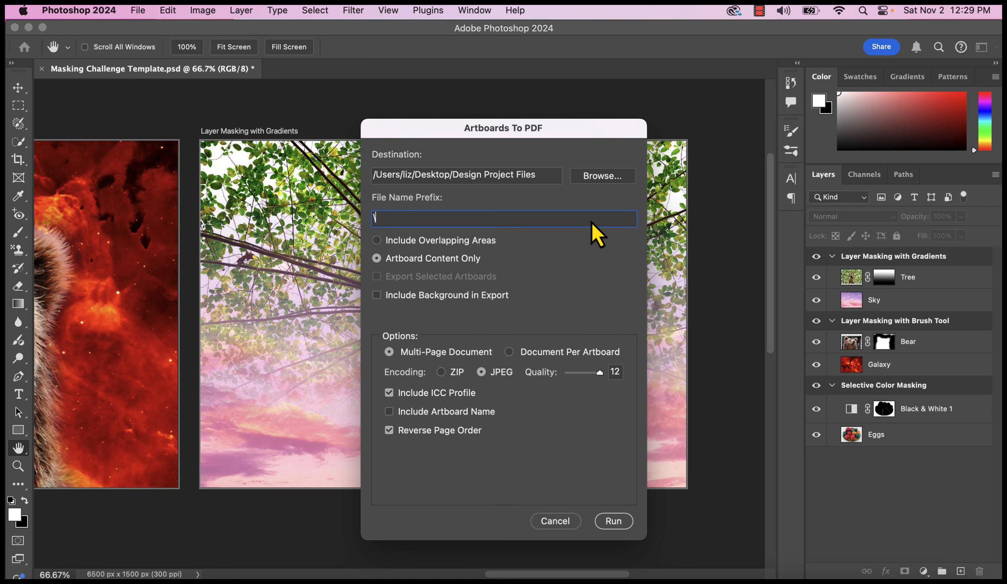
text(LIZ'S FINAL MASKING )
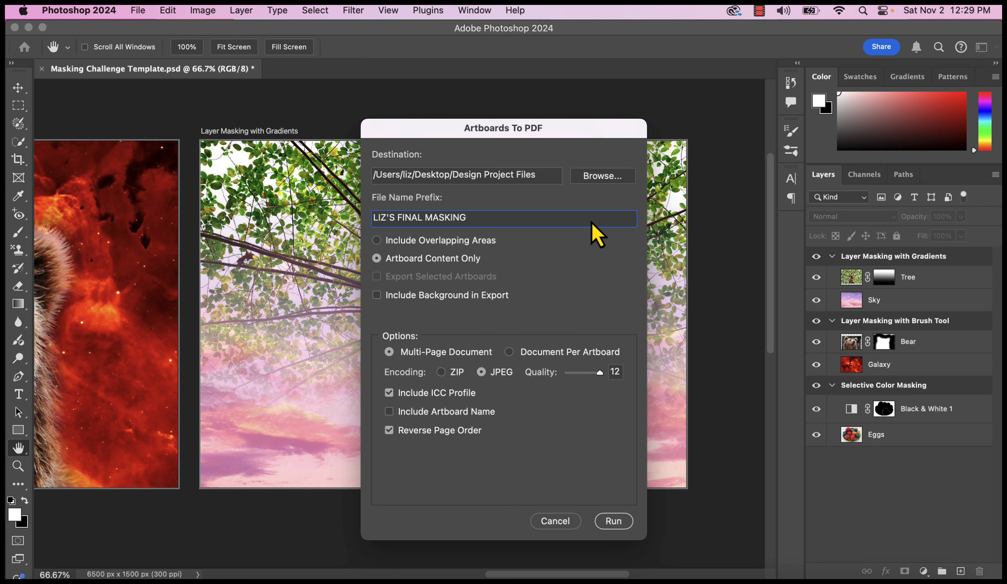
text(CHALLENGE)
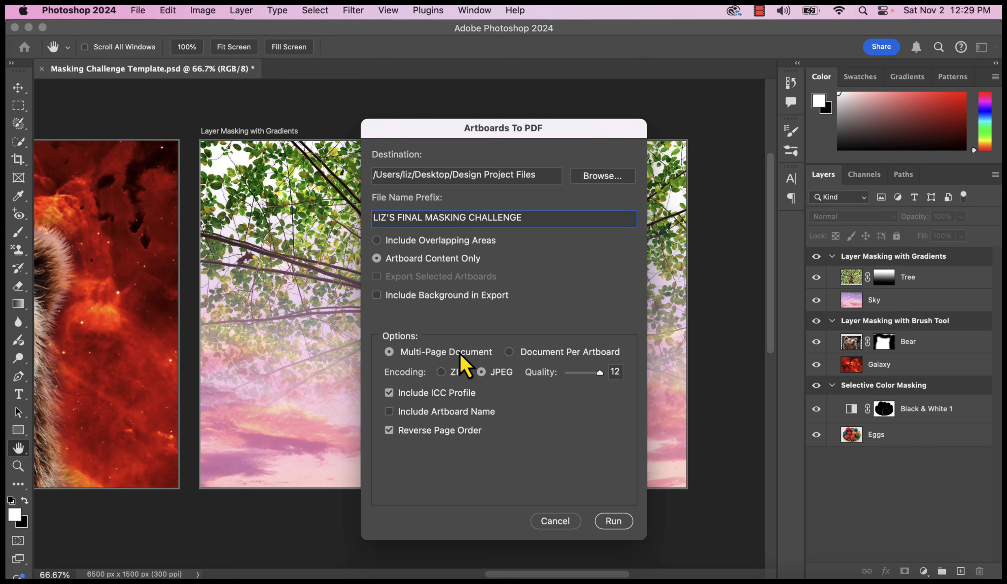
click(627, 523)
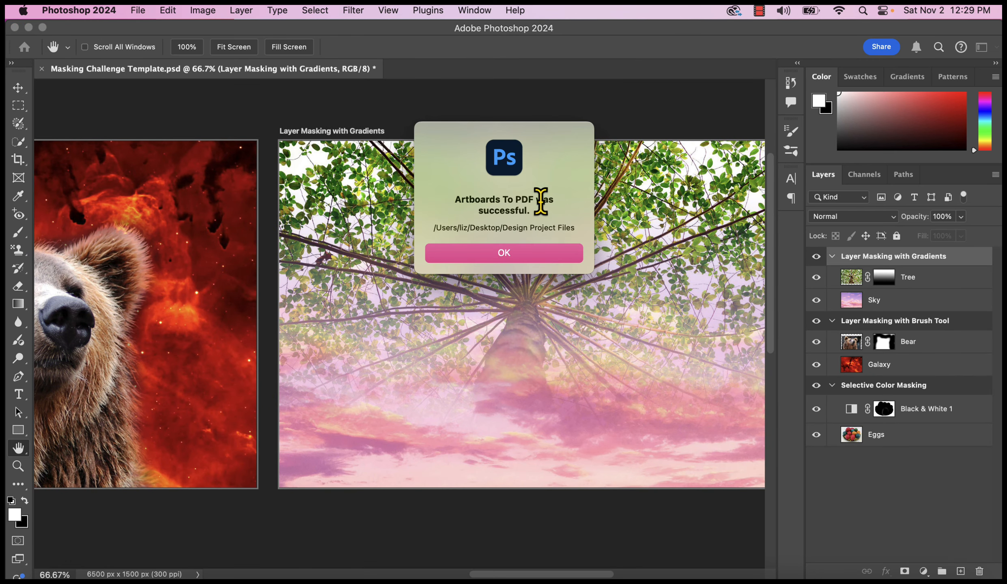
click(532, 253)
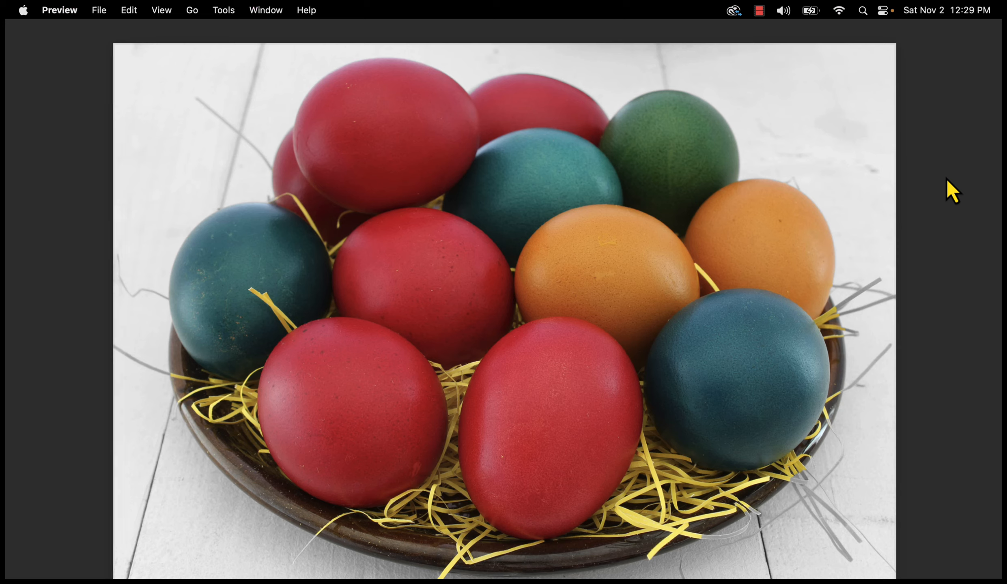
Step: Review the bear, tree and eggs pages of the exported PDF in Preview
key(Right)
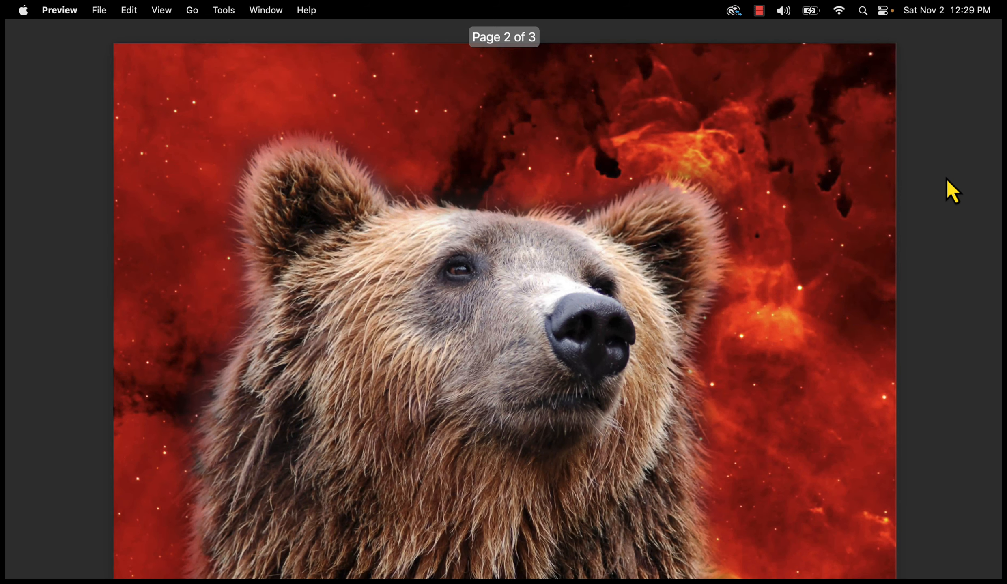
key(Left)
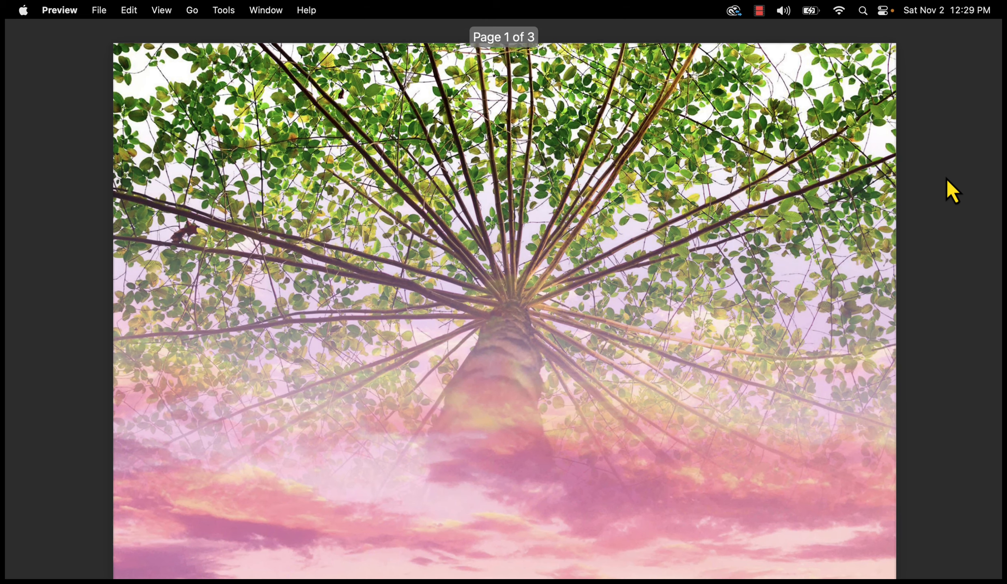
key(Right)
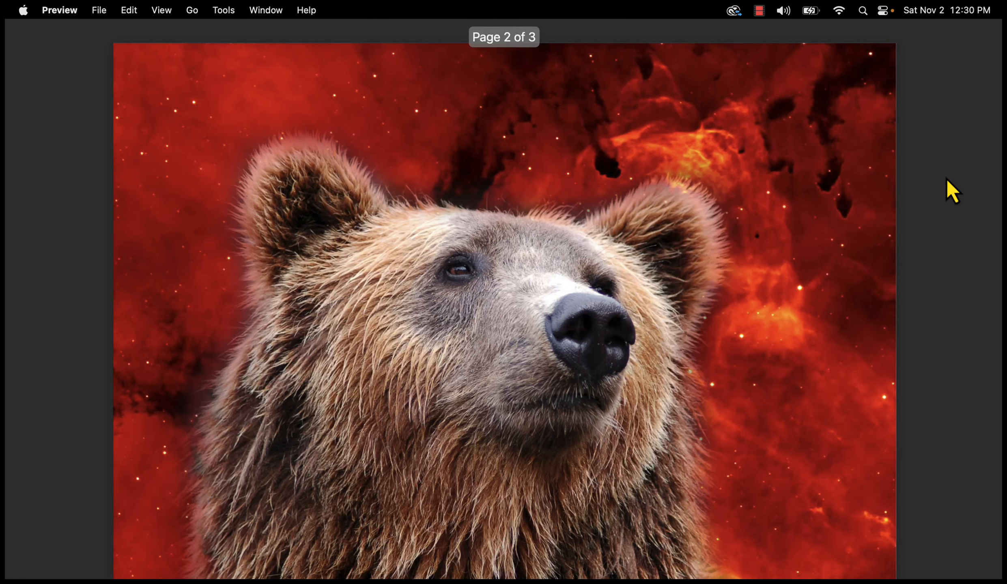
key(Right)
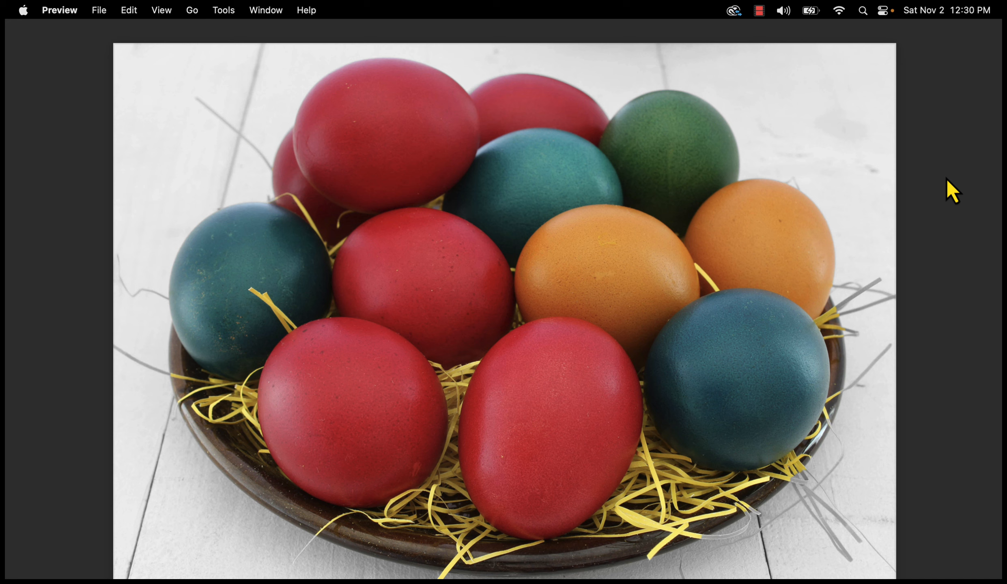
key(Left)
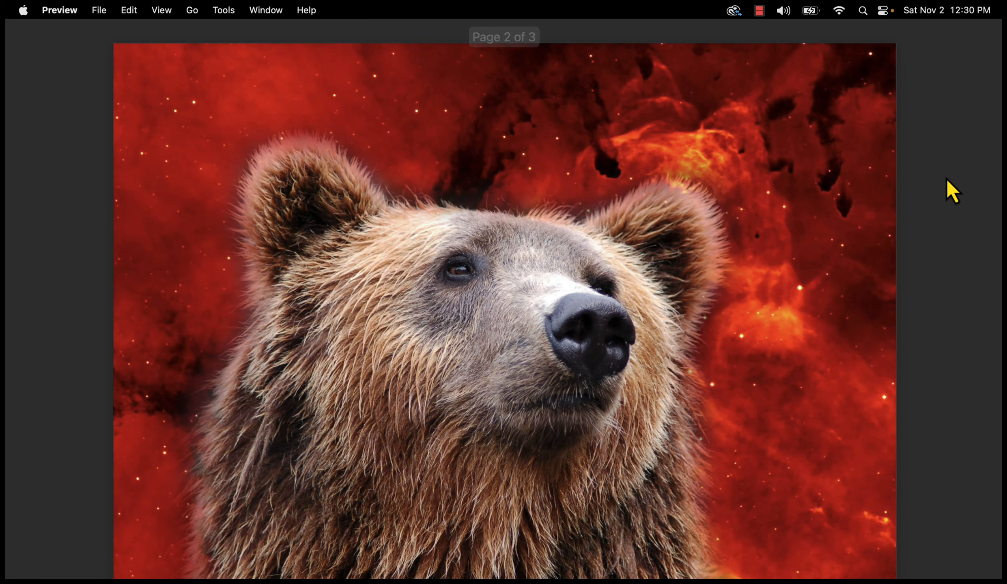